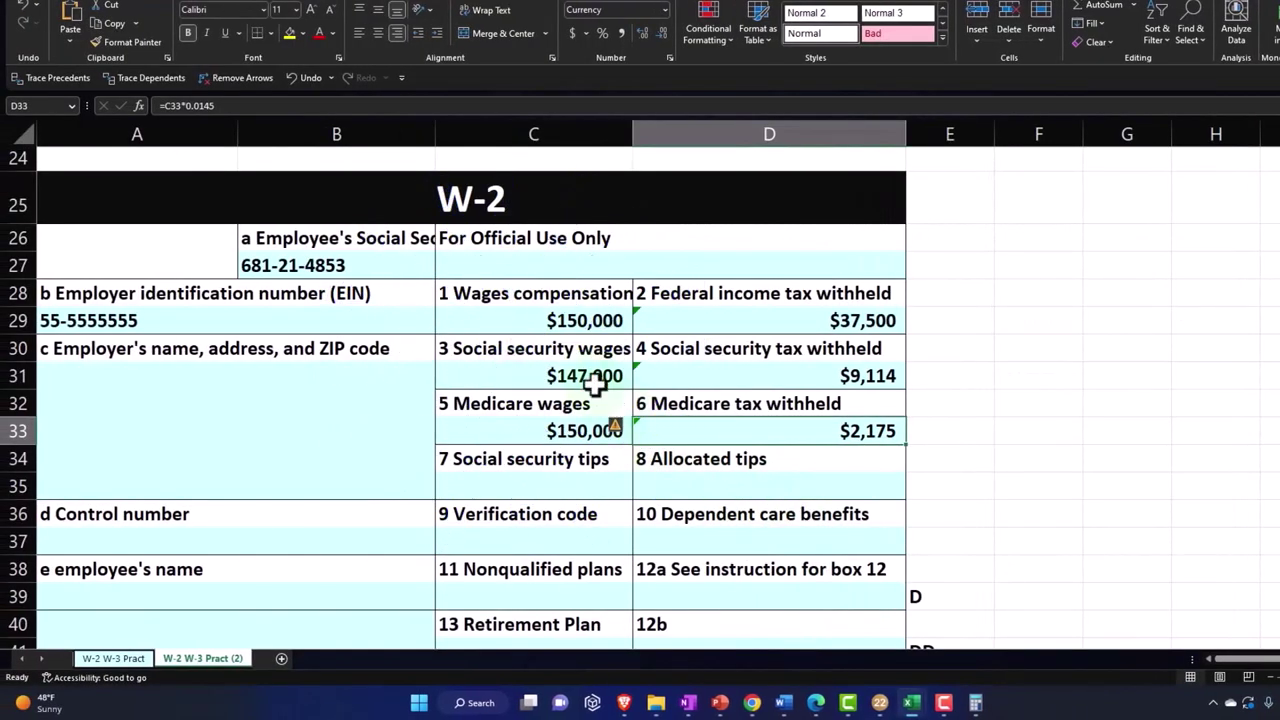
# Compare the box 1, 3 and 5 wage cells on both W-2 forms, including the second form's box 12a entry.
pyautogui.click(551, 318)
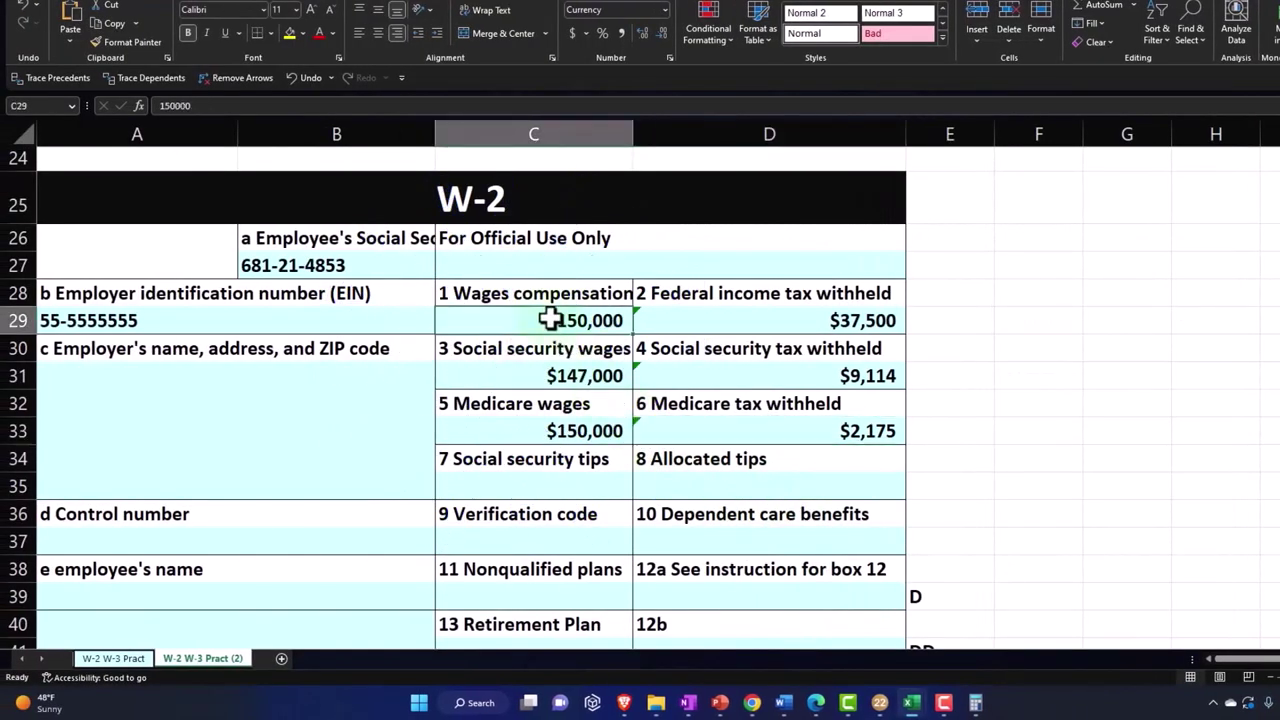
pyautogui.click(551, 374)
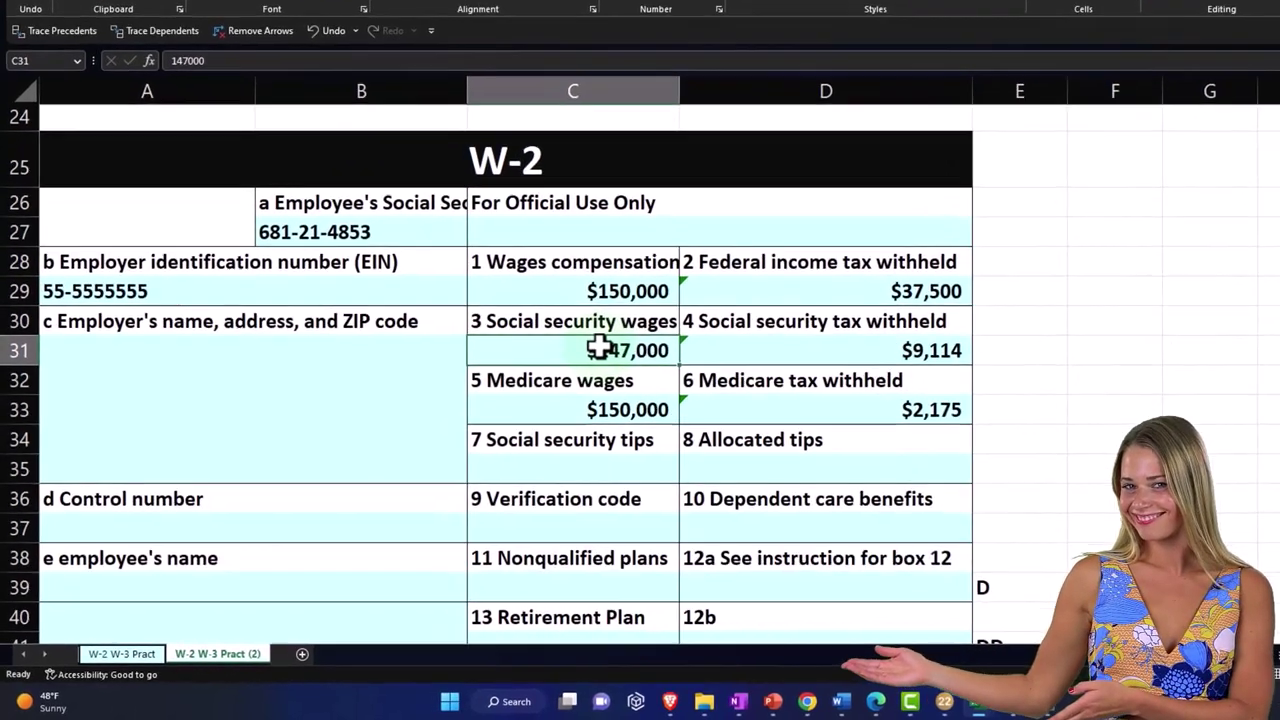
pyautogui.scroll(-8, 556, 375)
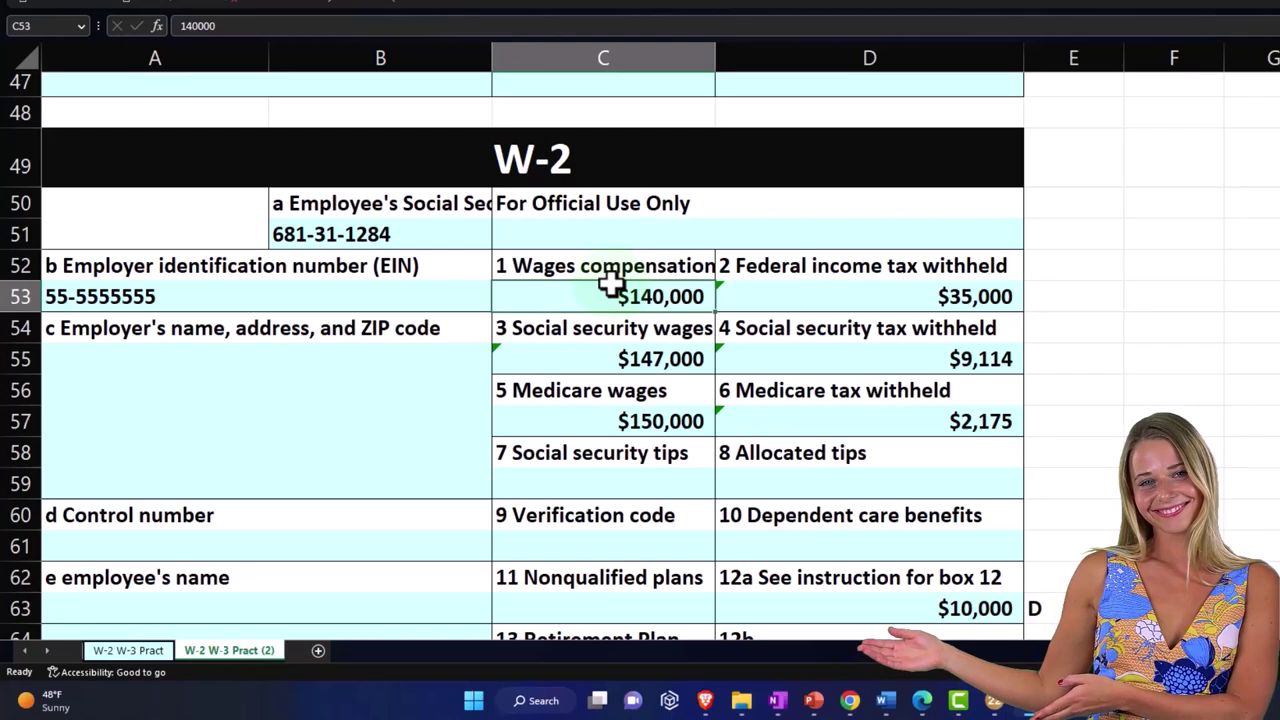
pyautogui.press('Down')
pyautogui.press('Down')
pyautogui.press('Down')
pyautogui.press('Down')
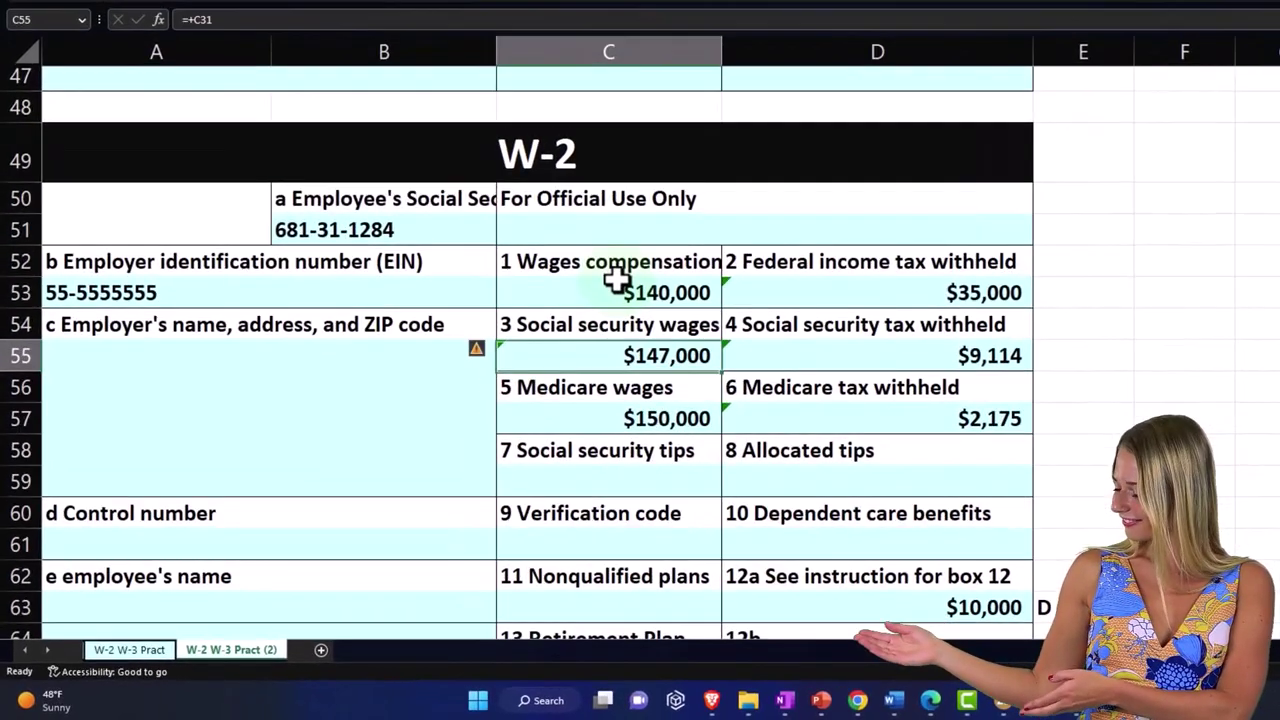
pyautogui.click(528, 345)
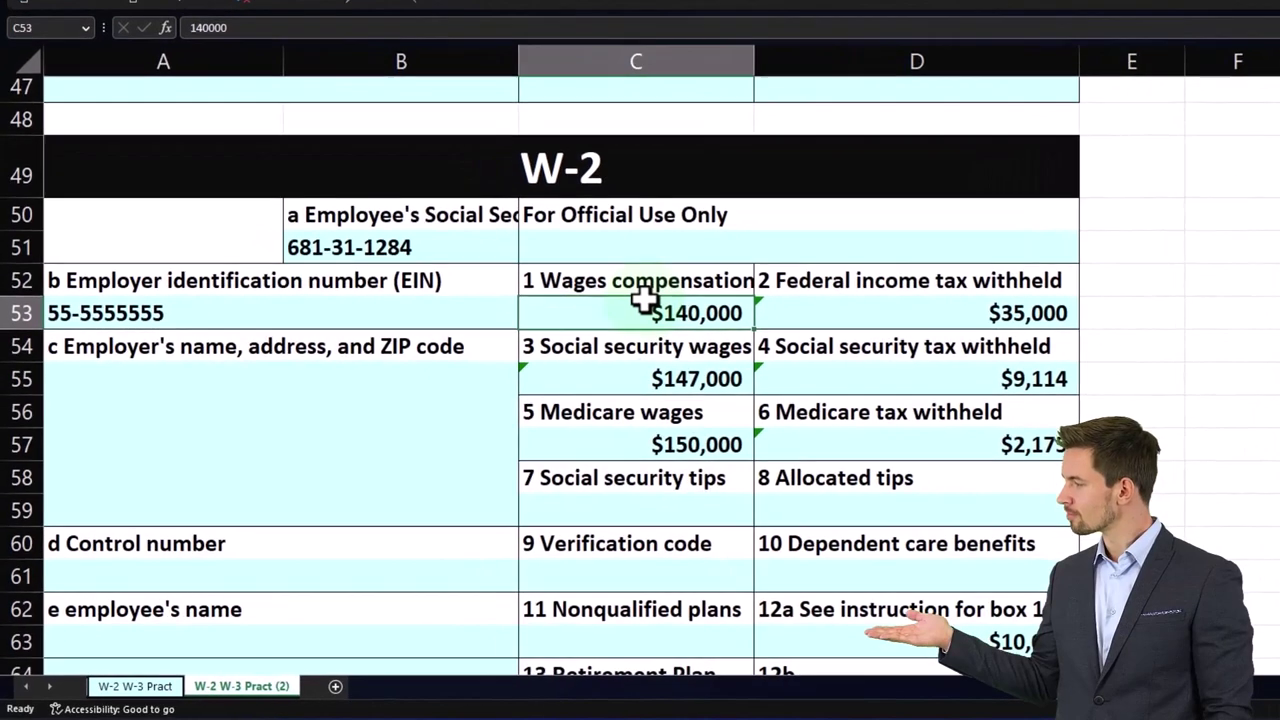
pyautogui.scroll(-1, 676, 366)
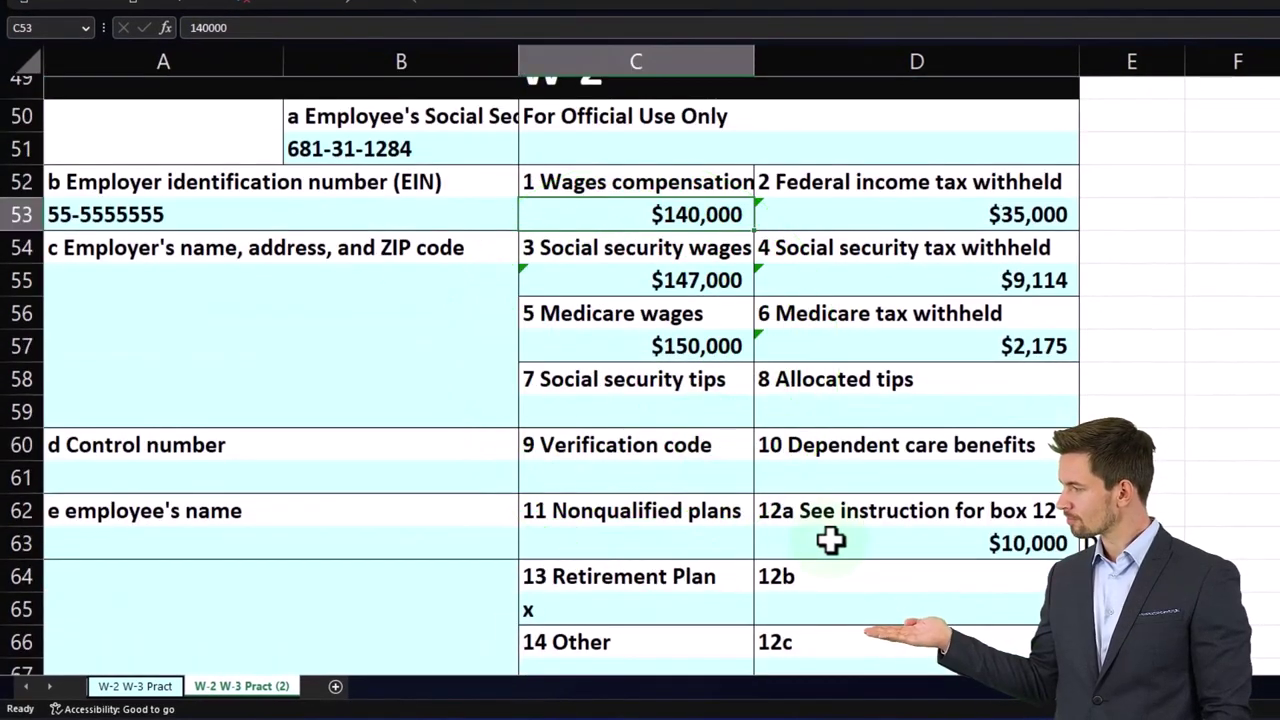
pyautogui.click(832, 540)
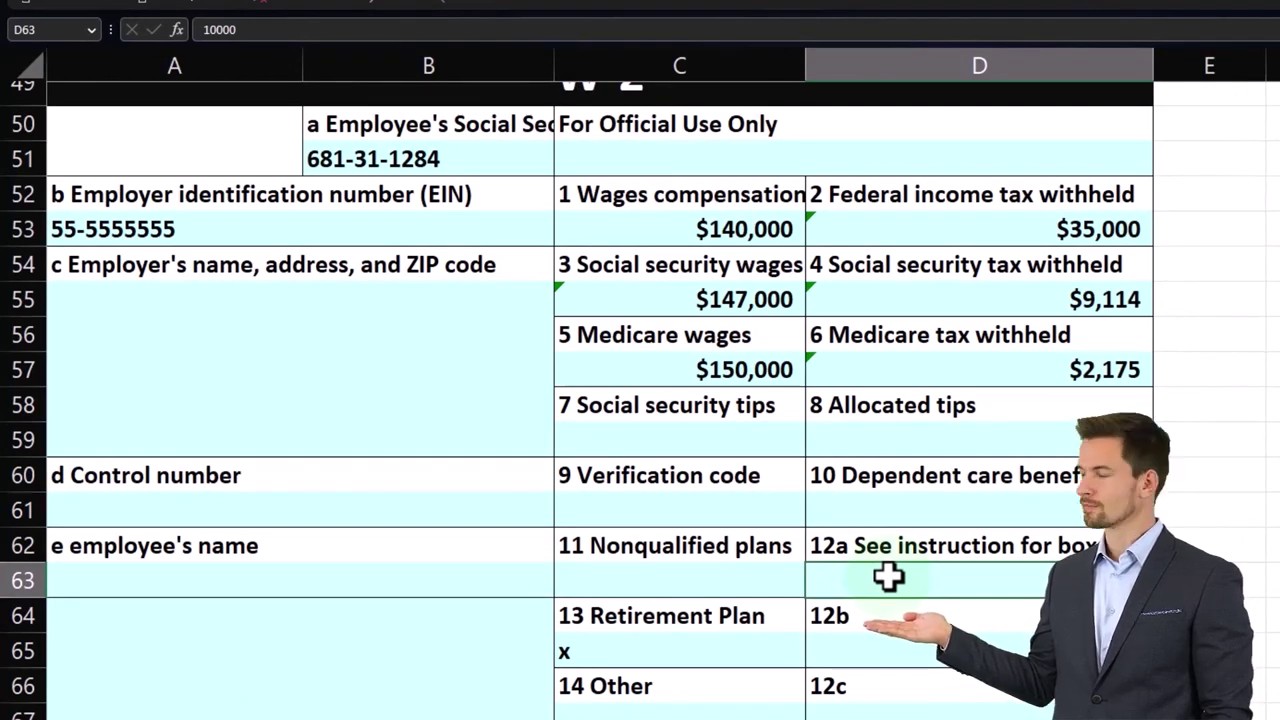
pyautogui.click(701, 369)
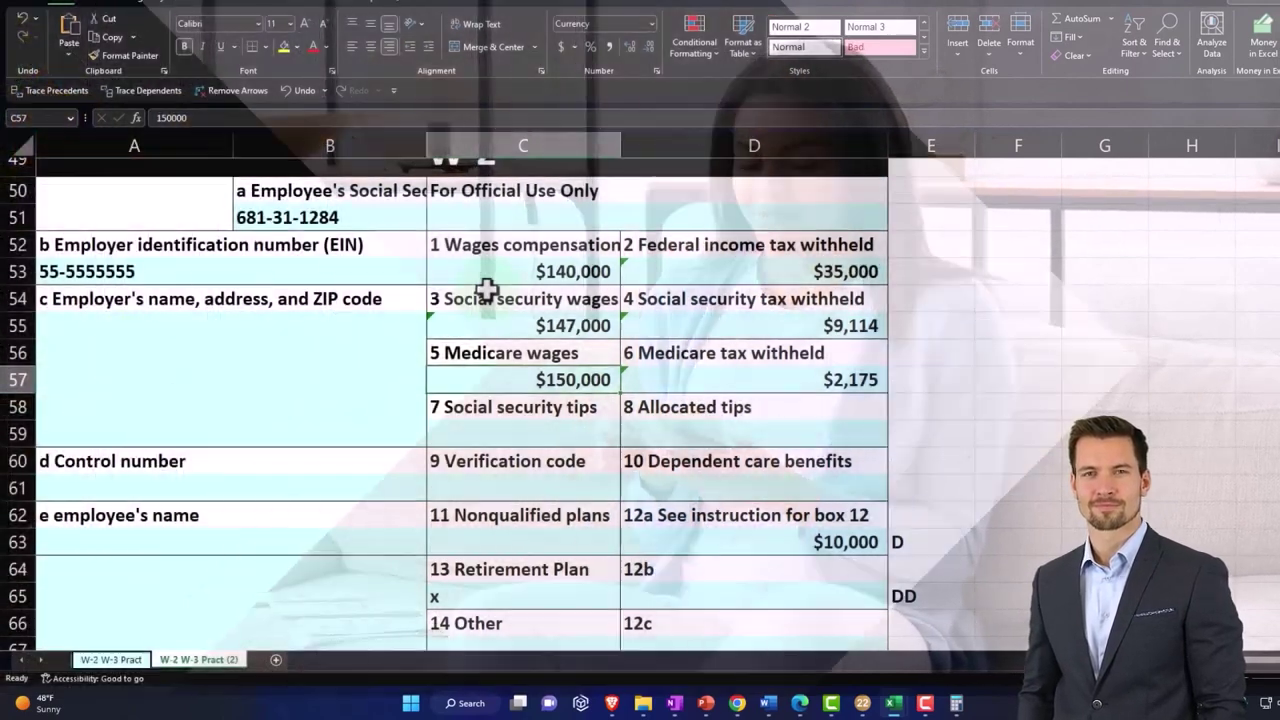
pyautogui.scroll(1, 486, 290)
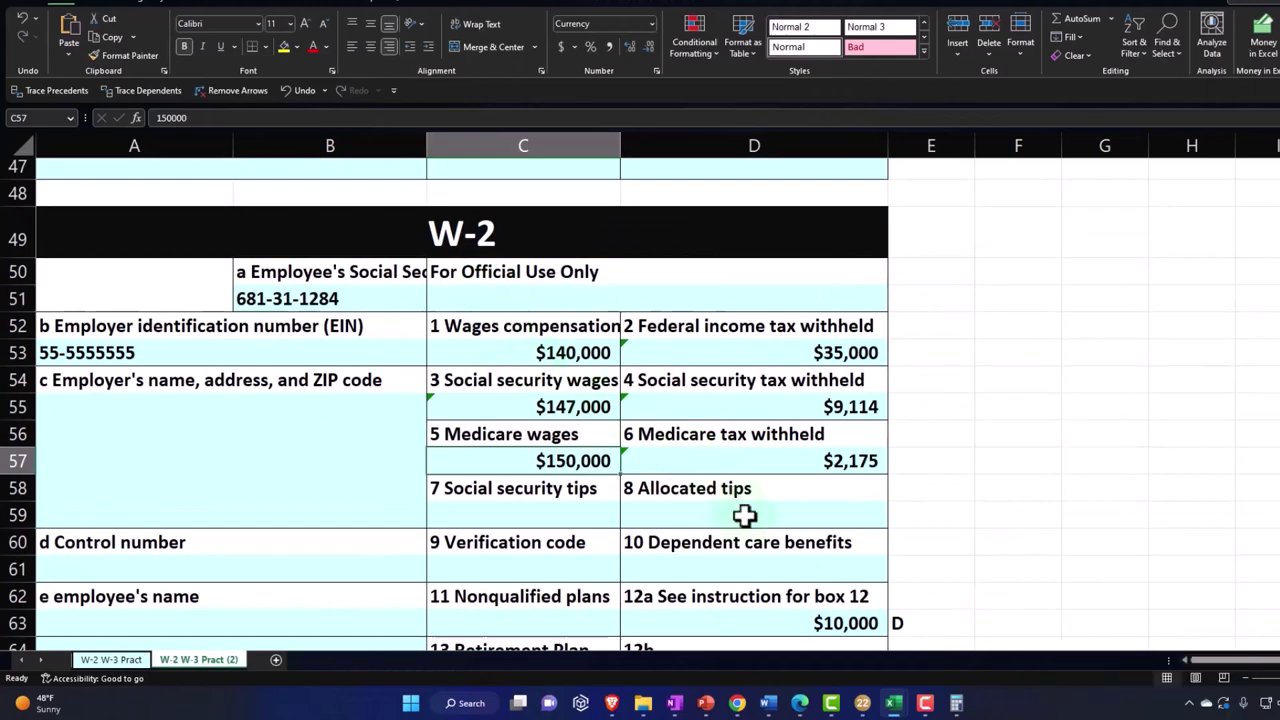
# Switch to Lacerte, open the W-2 wages input for the return, and set Wages to 140,000.
pyautogui.click(862, 703)
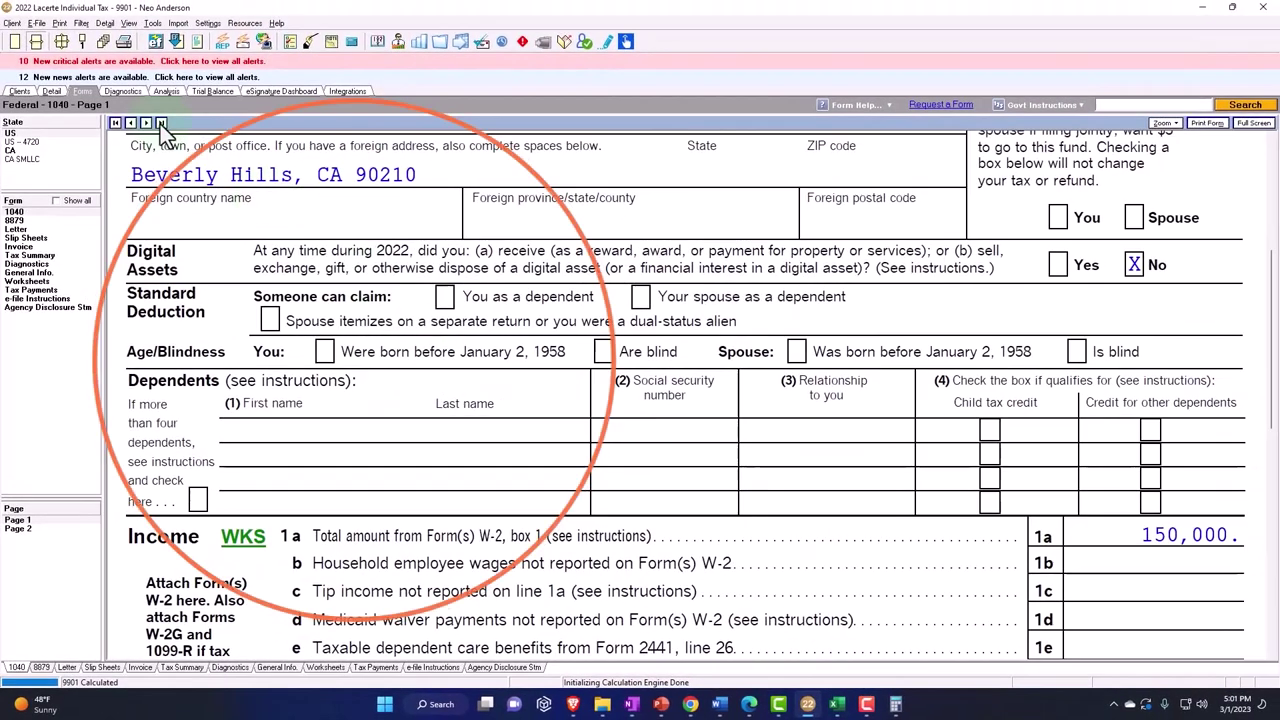
pyautogui.click(51, 81)
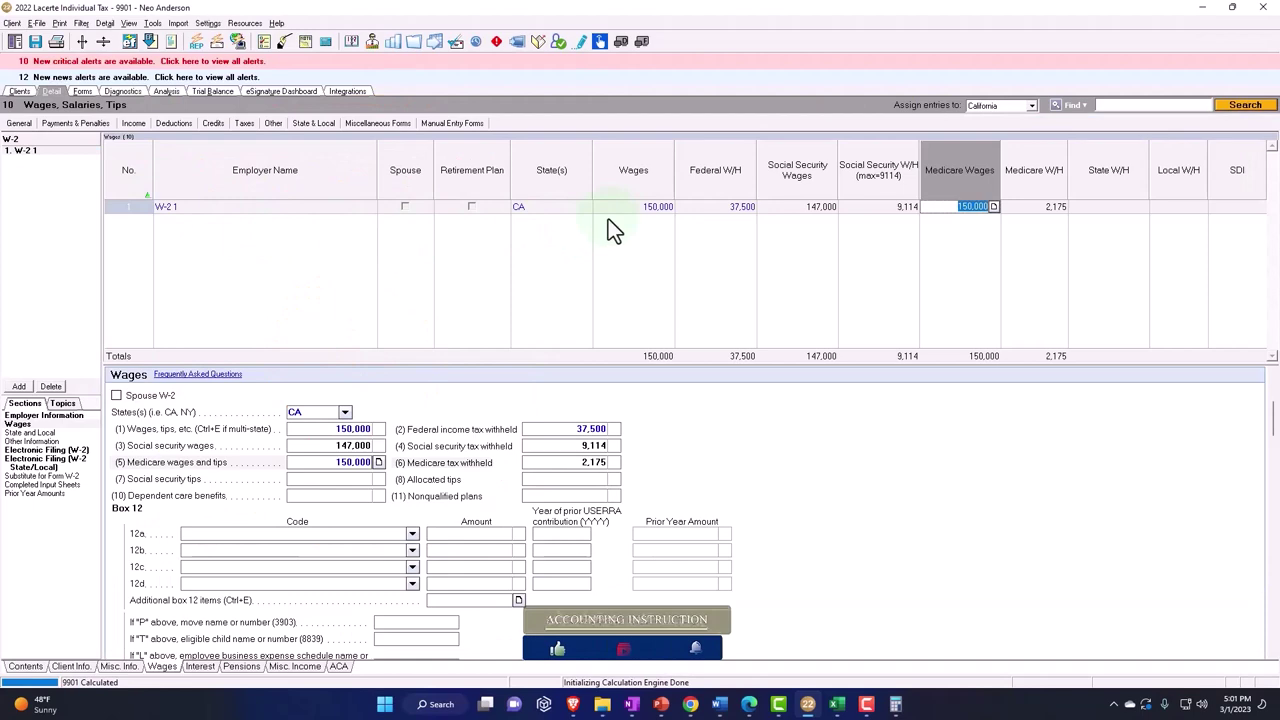
pyautogui.click(627, 210)
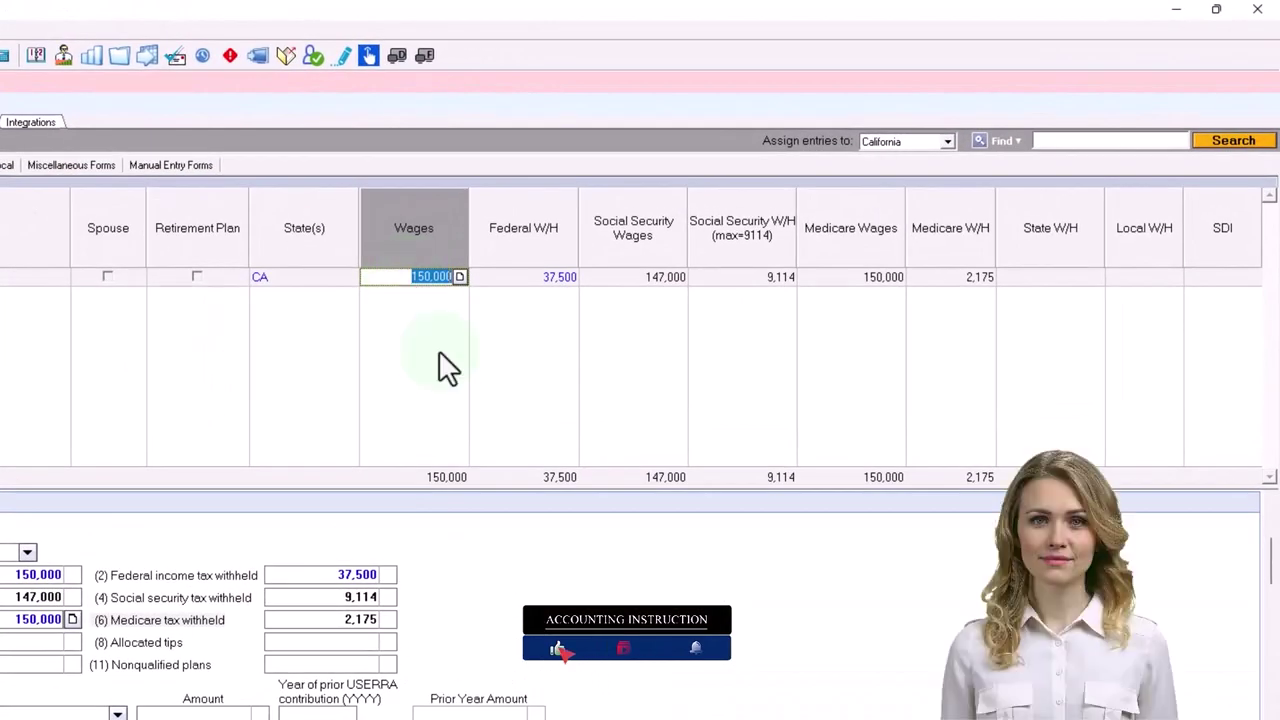
pyautogui.write('140,00')
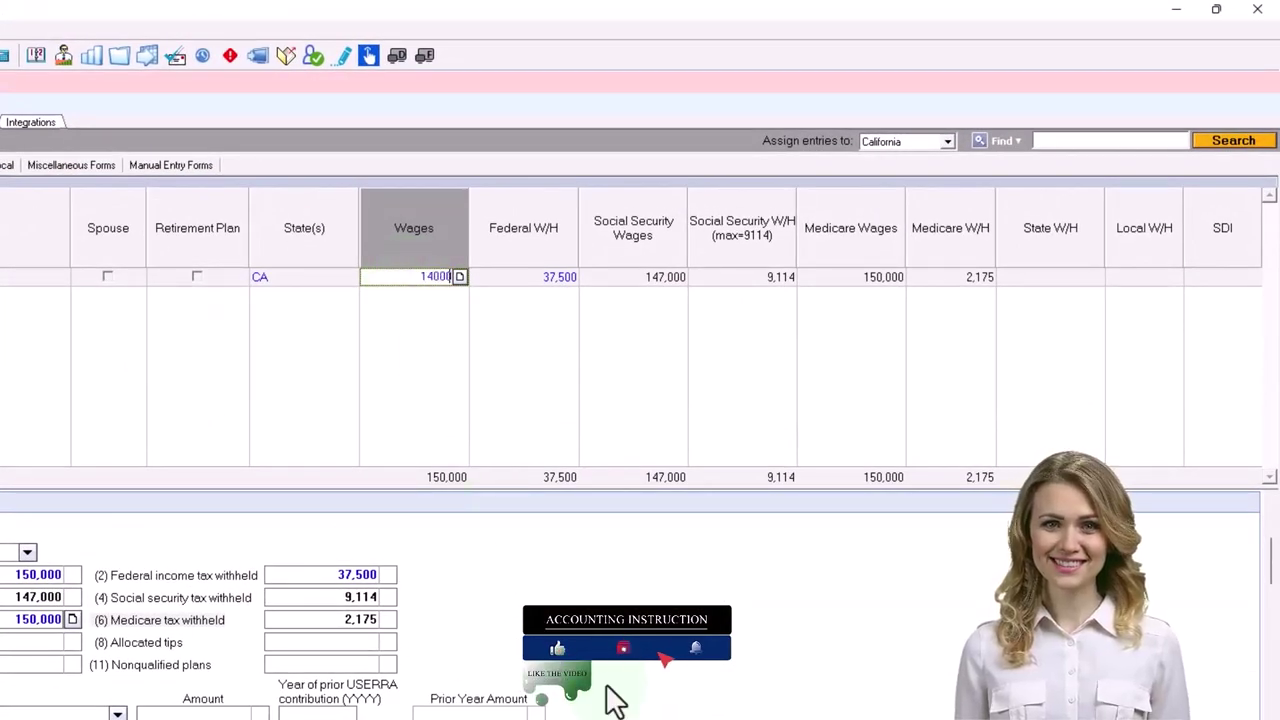
pyautogui.write('0')
pyautogui.press('Tab')
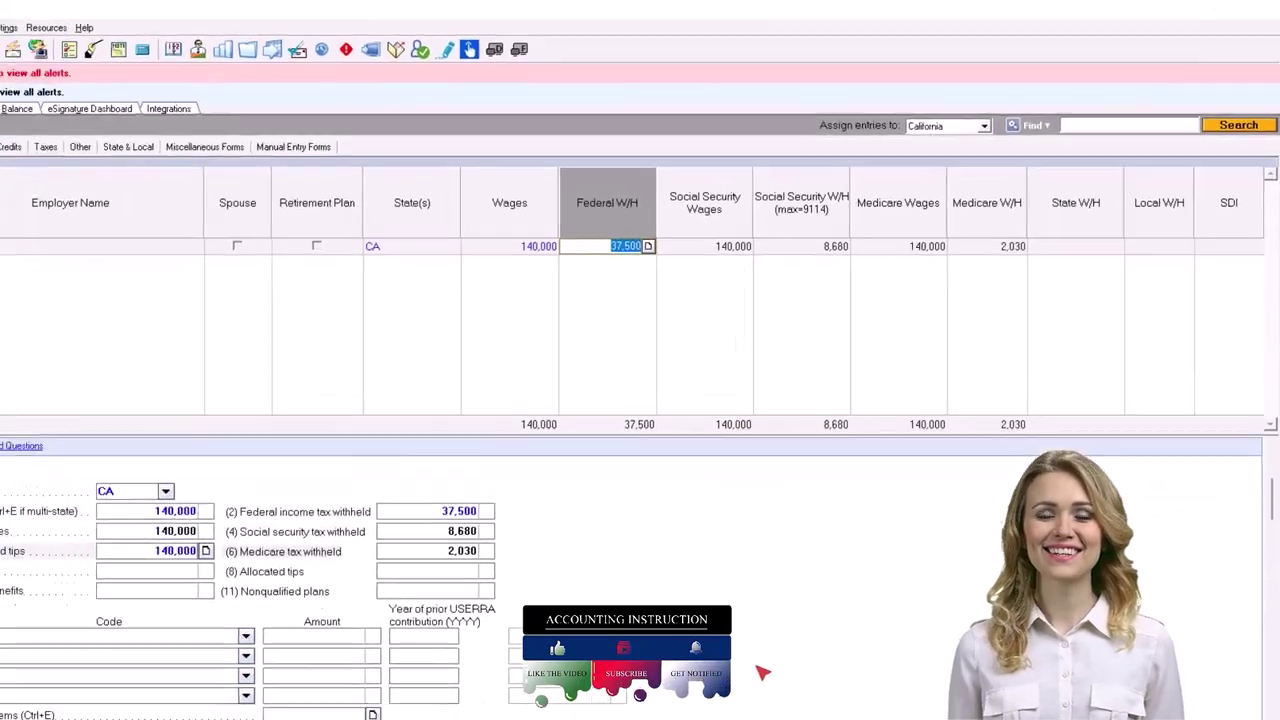
# Check federal income tax withheld on the second W-2 in Excel and set Federal W/H to 35,000 in Lacerte.
pyautogui.click(837, 704)
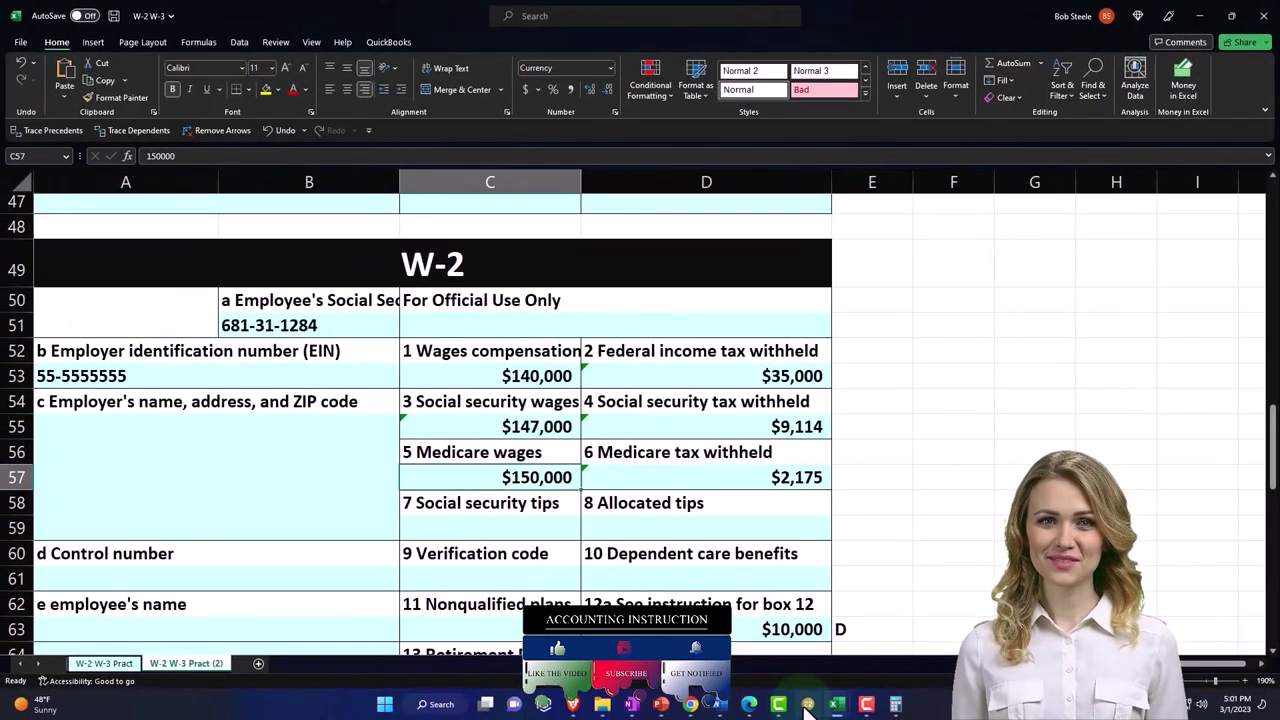
pyautogui.click(807, 704)
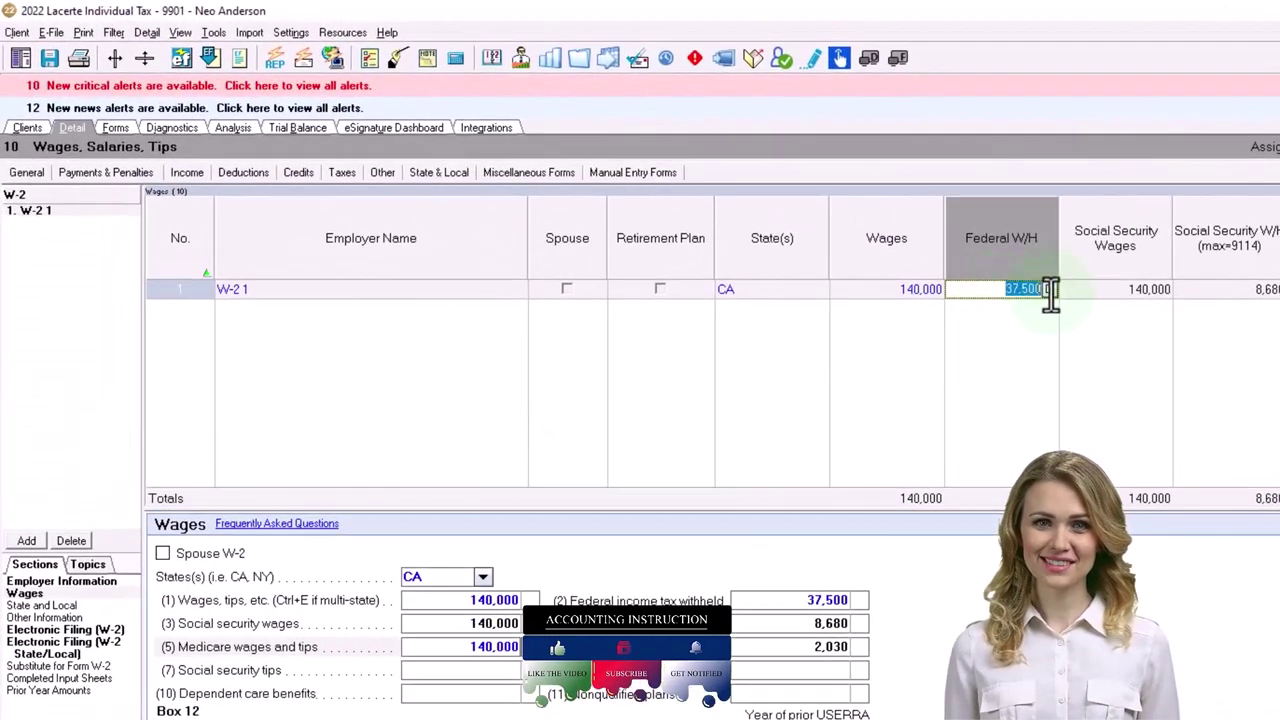
pyautogui.write('35101')
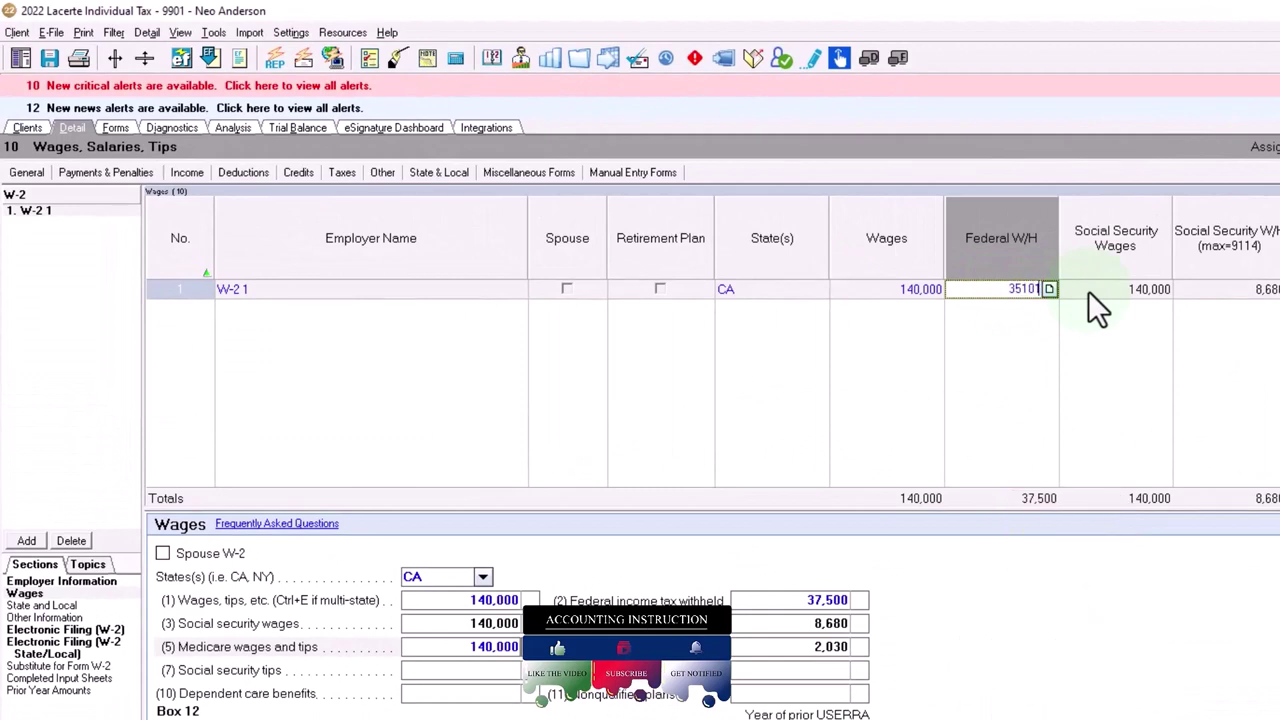
pyautogui.press('BackSpace')
pyautogui.press('BackSpace')
pyautogui.press('BackSpace')
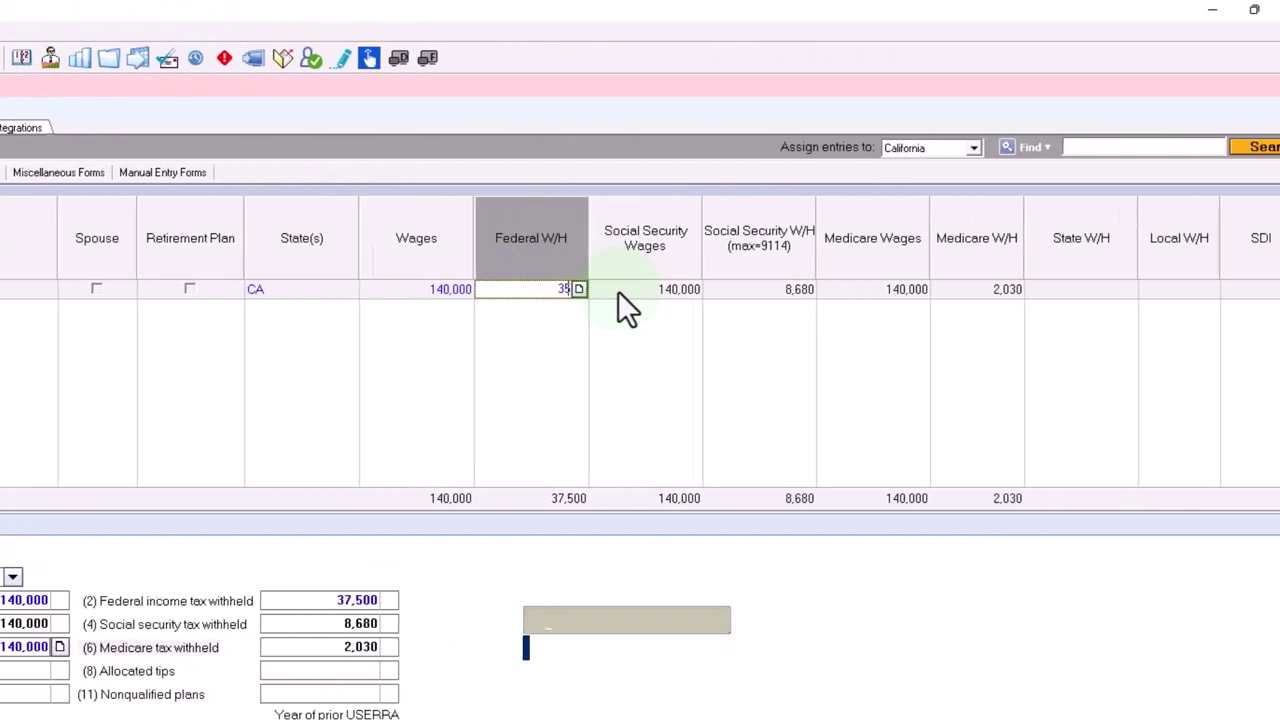
pyautogui.write('000')
pyautogui.press('Tab')
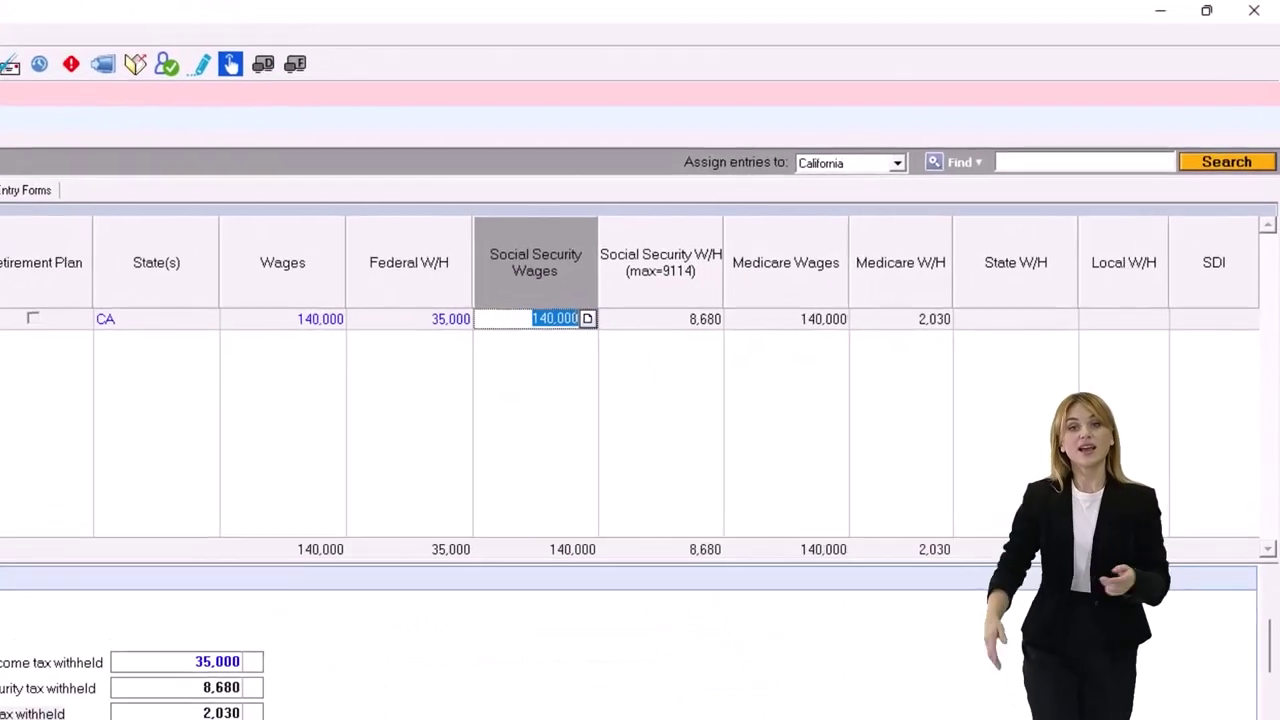
# Compare boxes 1, 3 and 12a on the W-2 forms in Excel and set Social Security Wages to 147,000 in Lacerte.
pyautogui.click(636, 334)
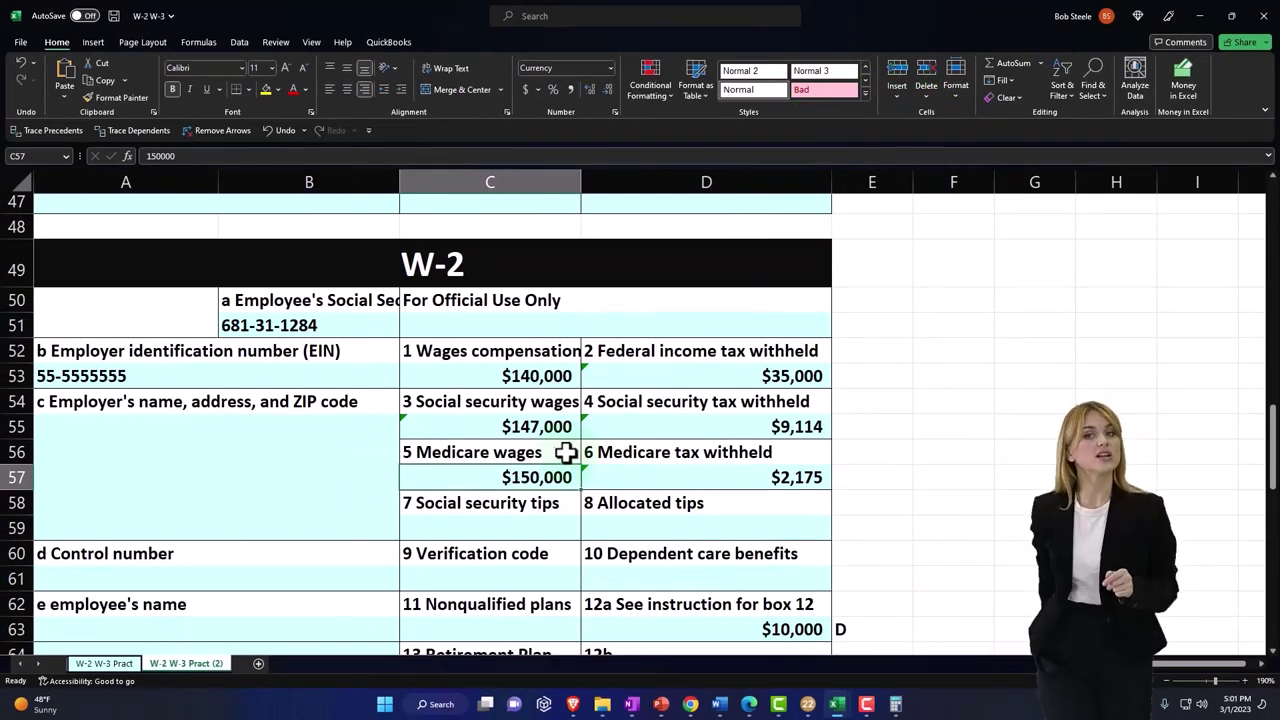
pyautogui.scroll(4, 565, 452)
pyautogui.scroll(3, 565, 452)
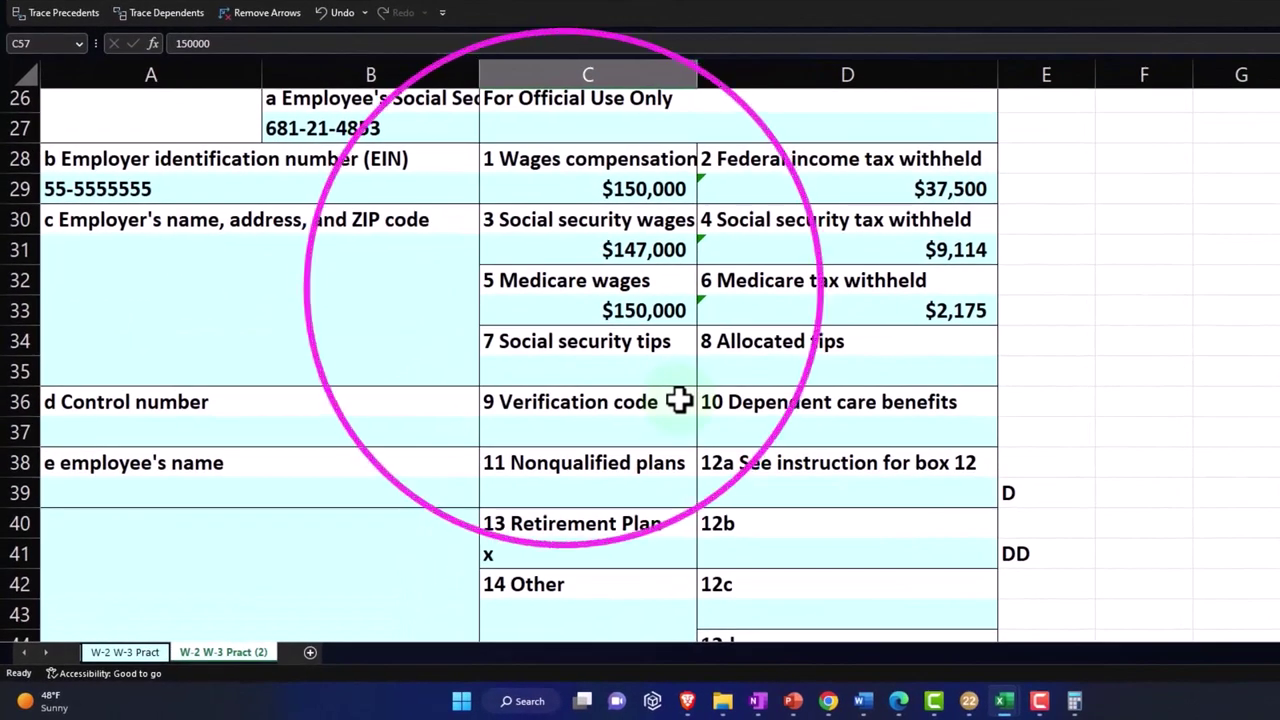
pyautogui.scroll(-7, 578, 449)
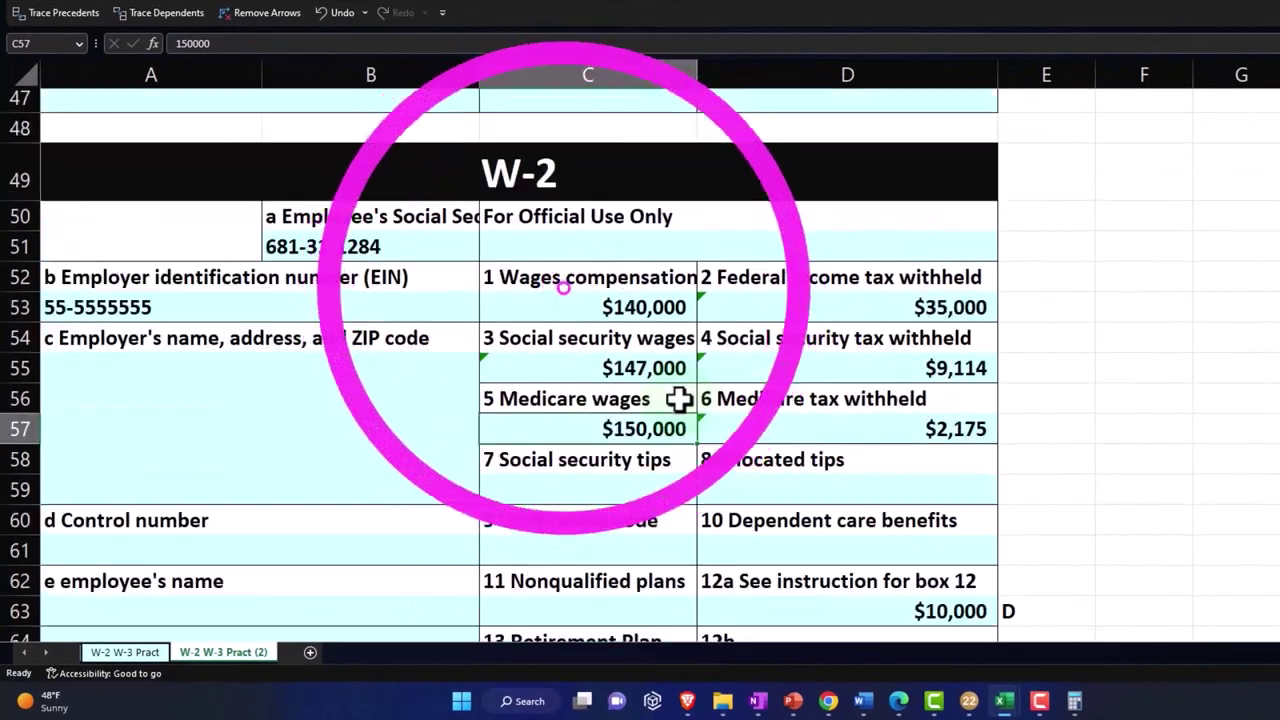
pyautogui.click(613, 369)
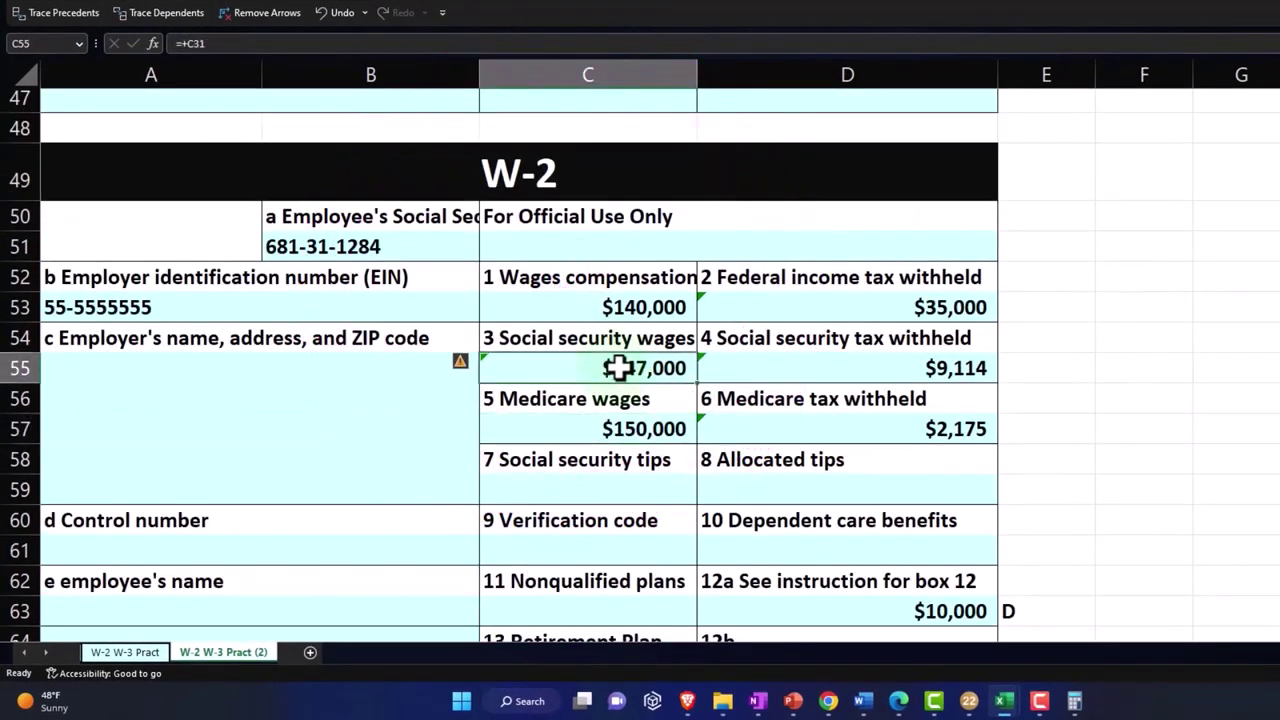
pyautogui.click(626, 311)
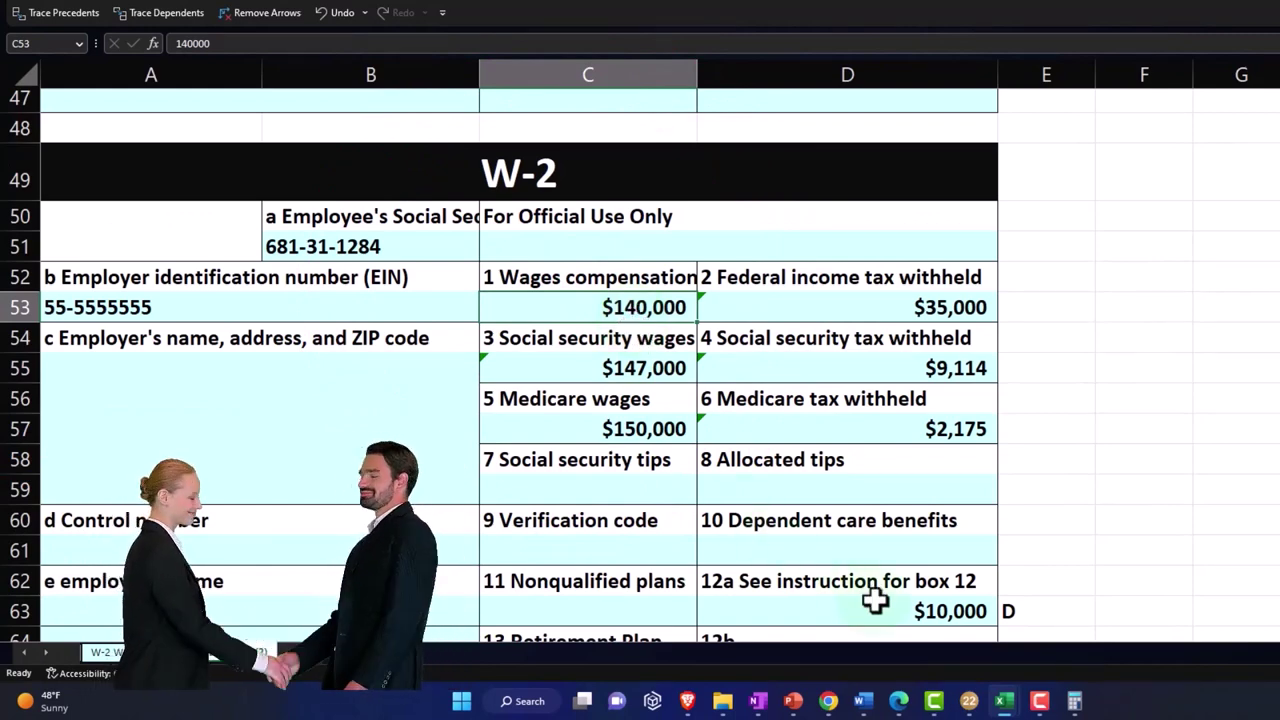
pyautogui.click(896, 608)
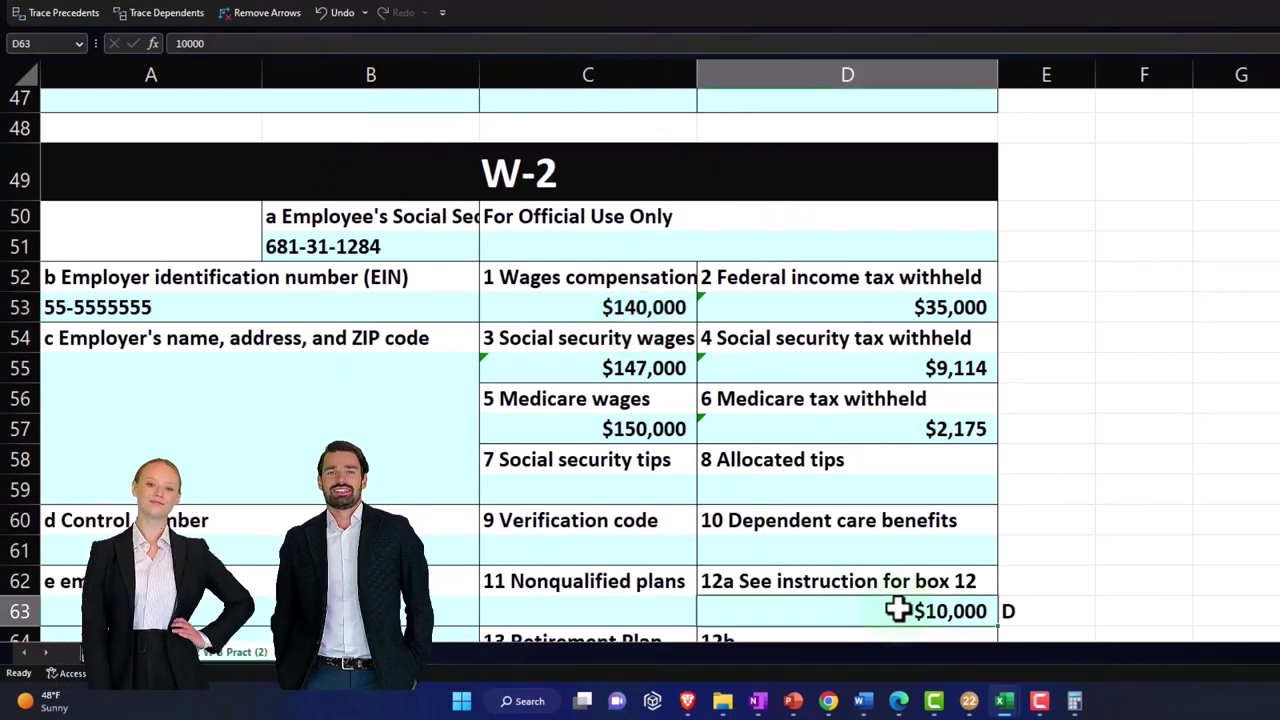
pyautogui.click(640, 372)
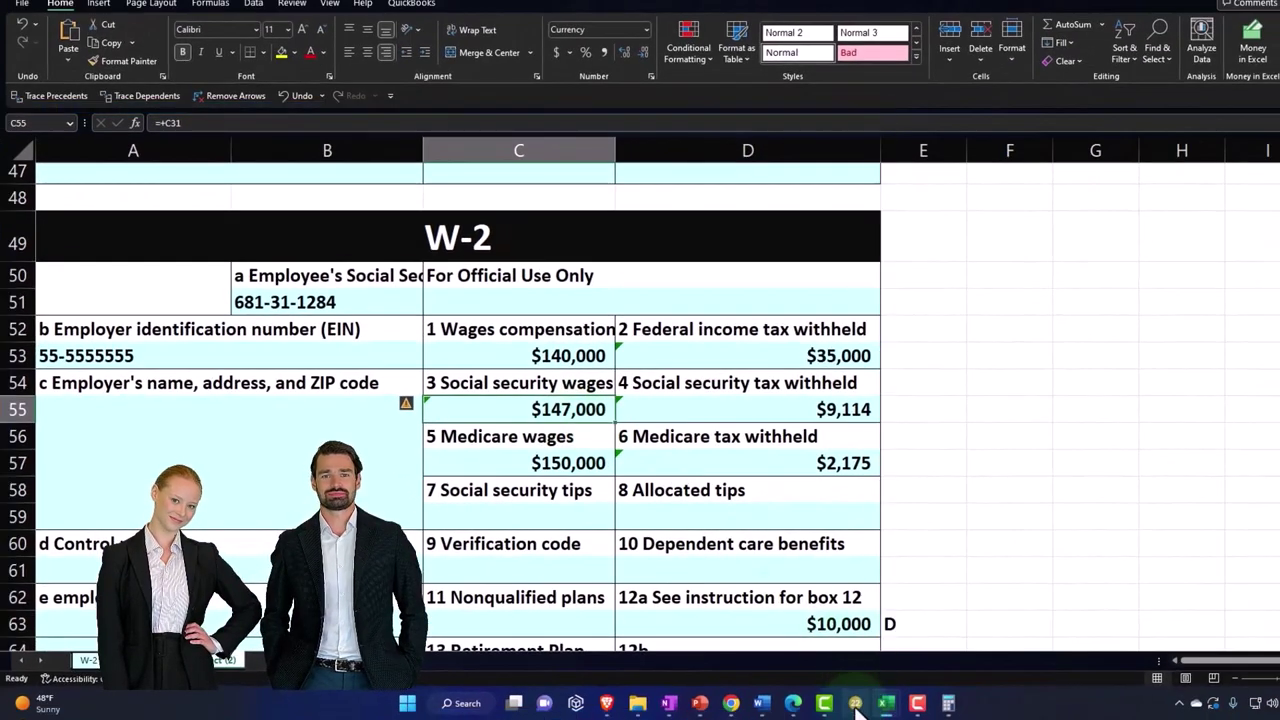
pyautogui.click(856, 702)
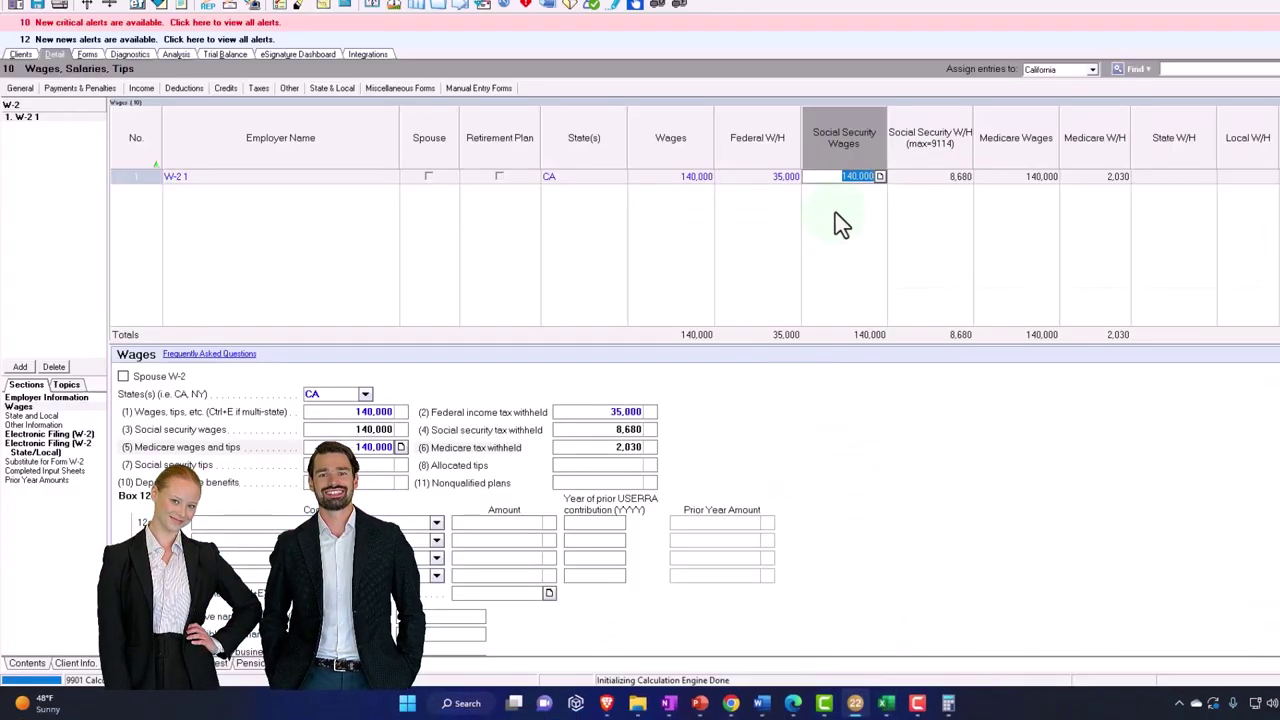
pyautogui.write('147,000')
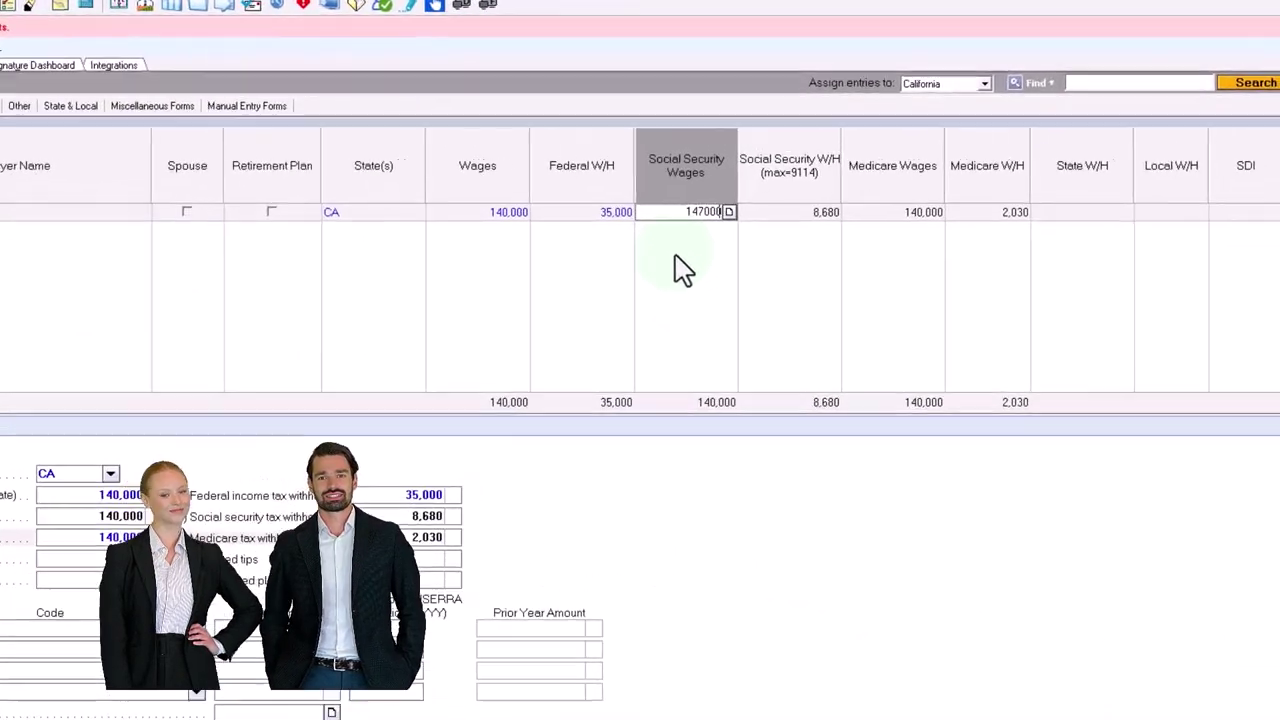
pyautogui.press('Tab')
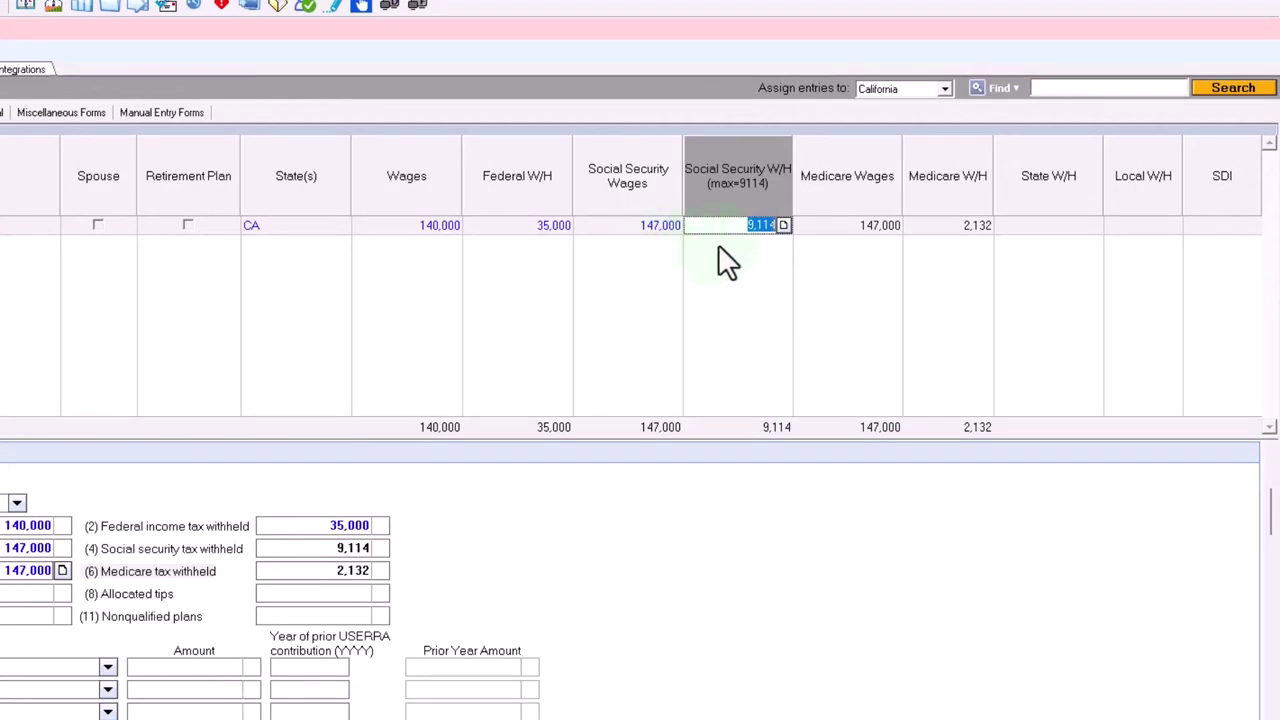
# Keep the calculated Social Security withholding and set Medicare Wages to 150,000.
pyautogui.press('Tab')
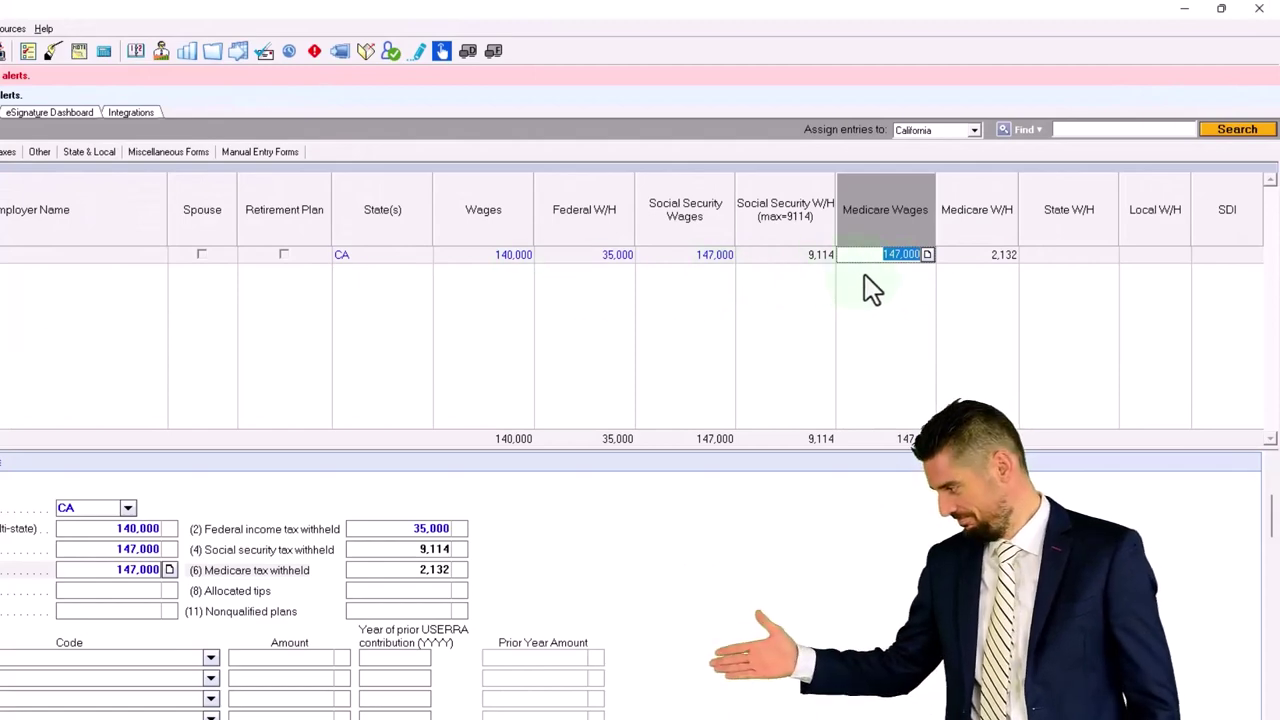
pyautogui.write('150000')
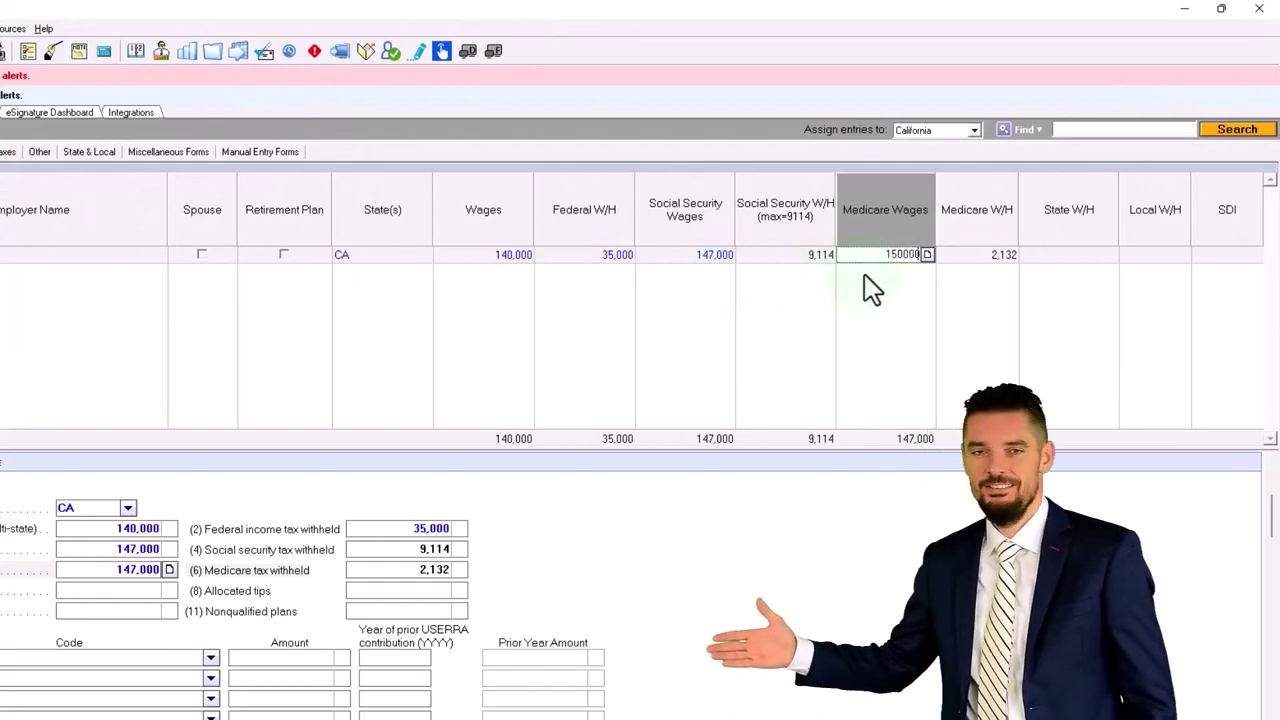
pyautogui.press('Tab')
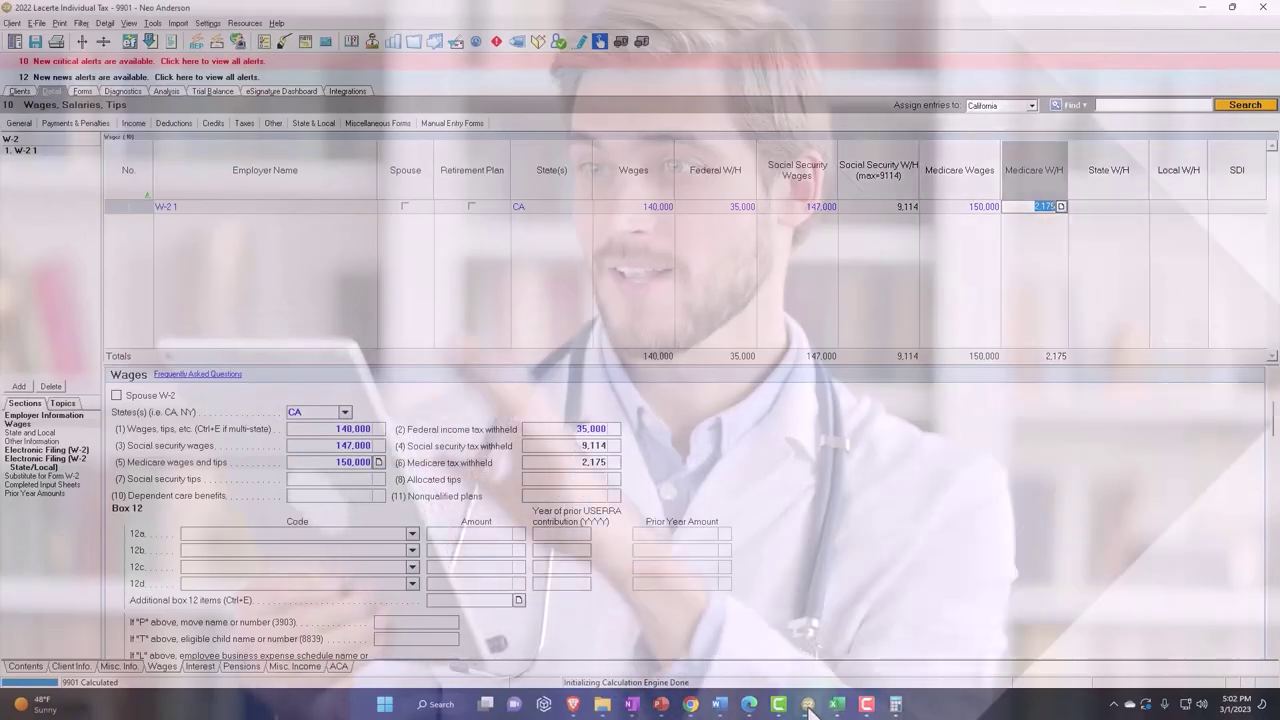
# Check box 12a on the W-2 in Excel and set Lacerte's box 12a to code D, elective deferrals to 401(k) plan, with amount 10,000.
pyautogui.click(809, 705)
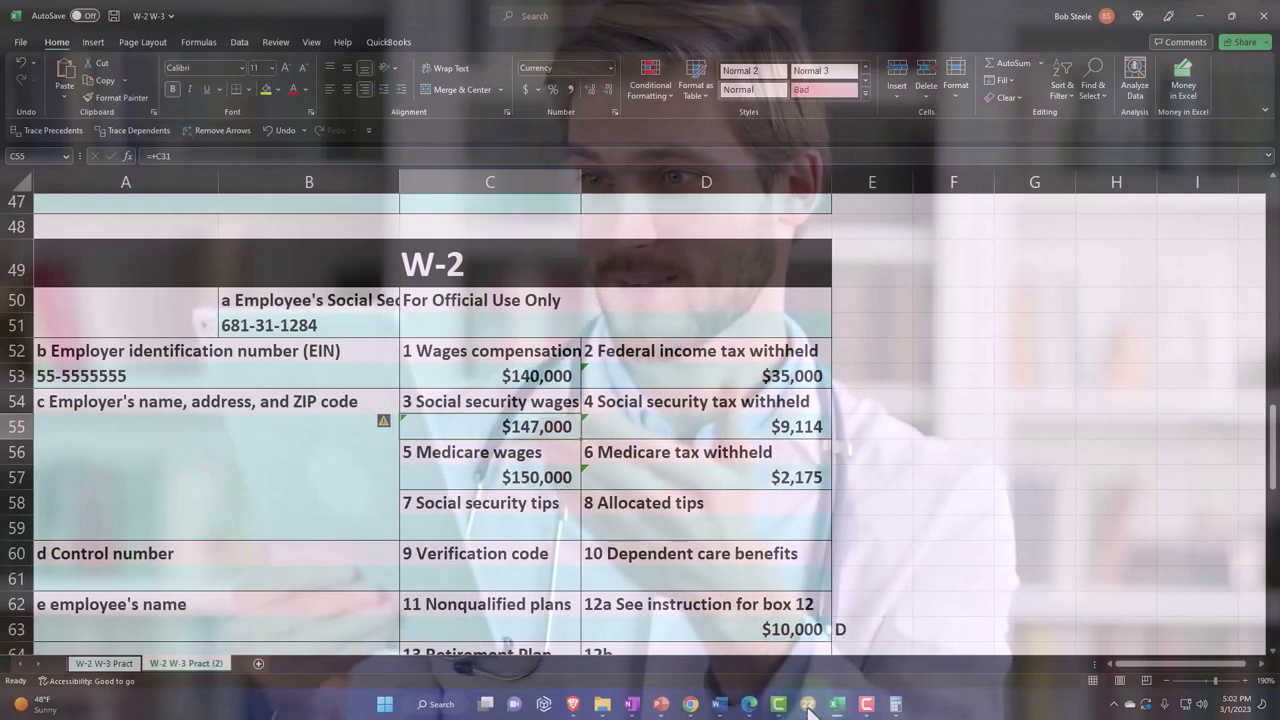
pyautogui.scroll(-1, 790, 607)
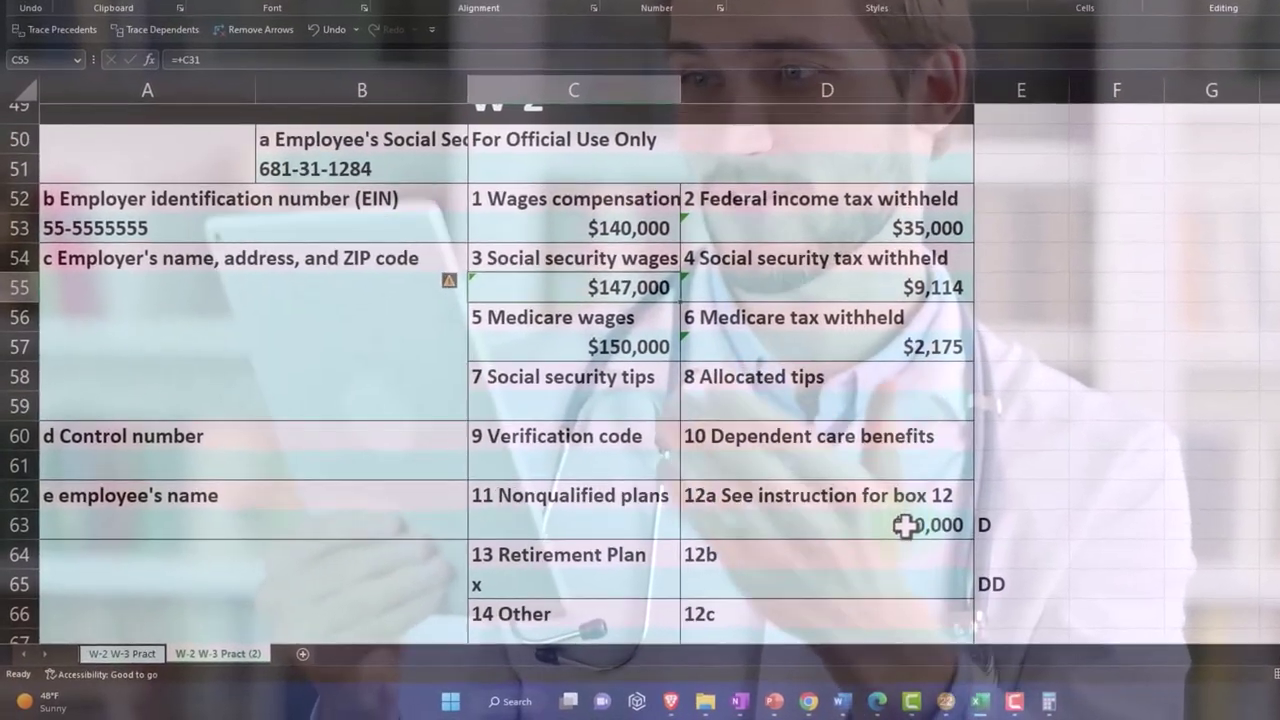
pyautogui.moveTo(951, 700)
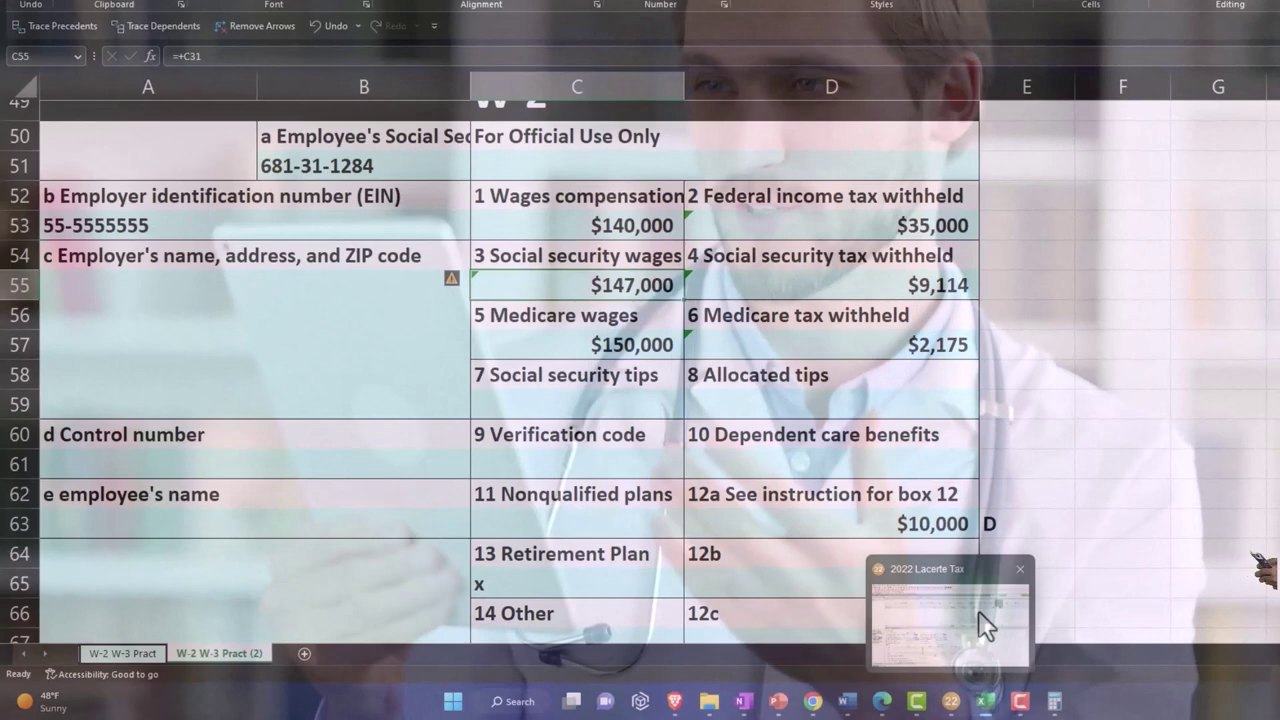
pyautogui.click(1019, 515)
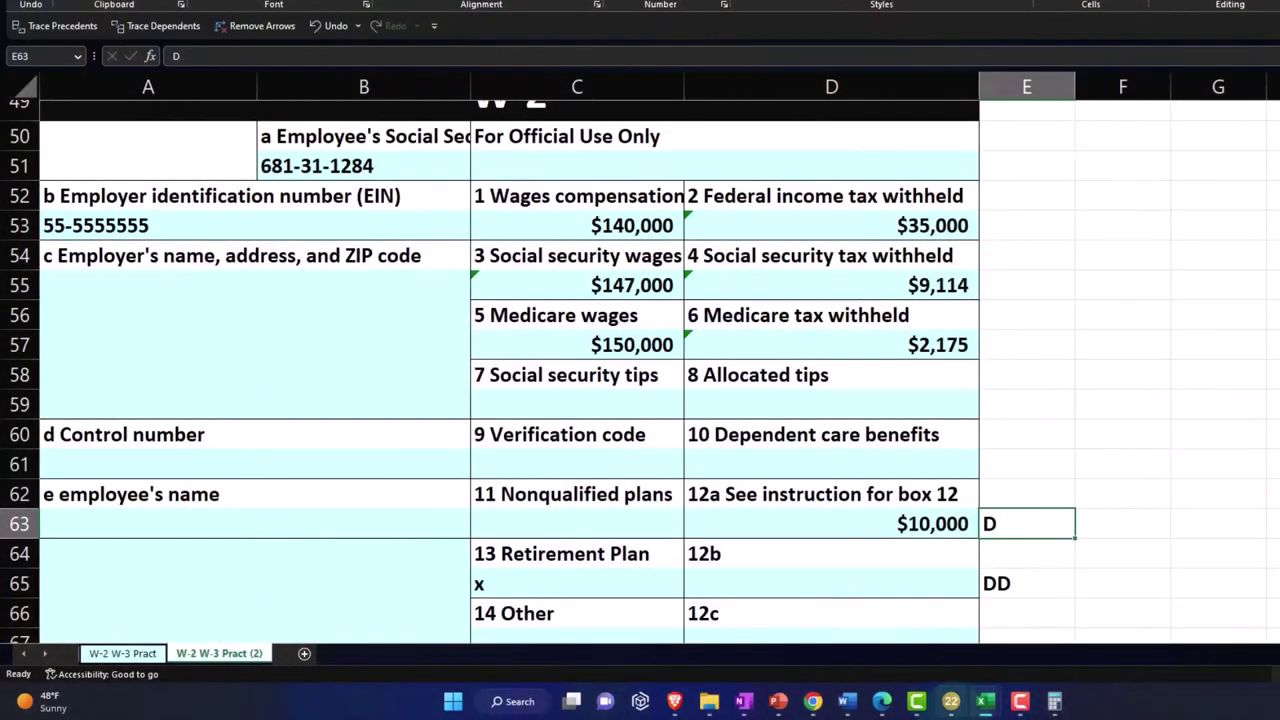
pyautogui.click(951, 701)
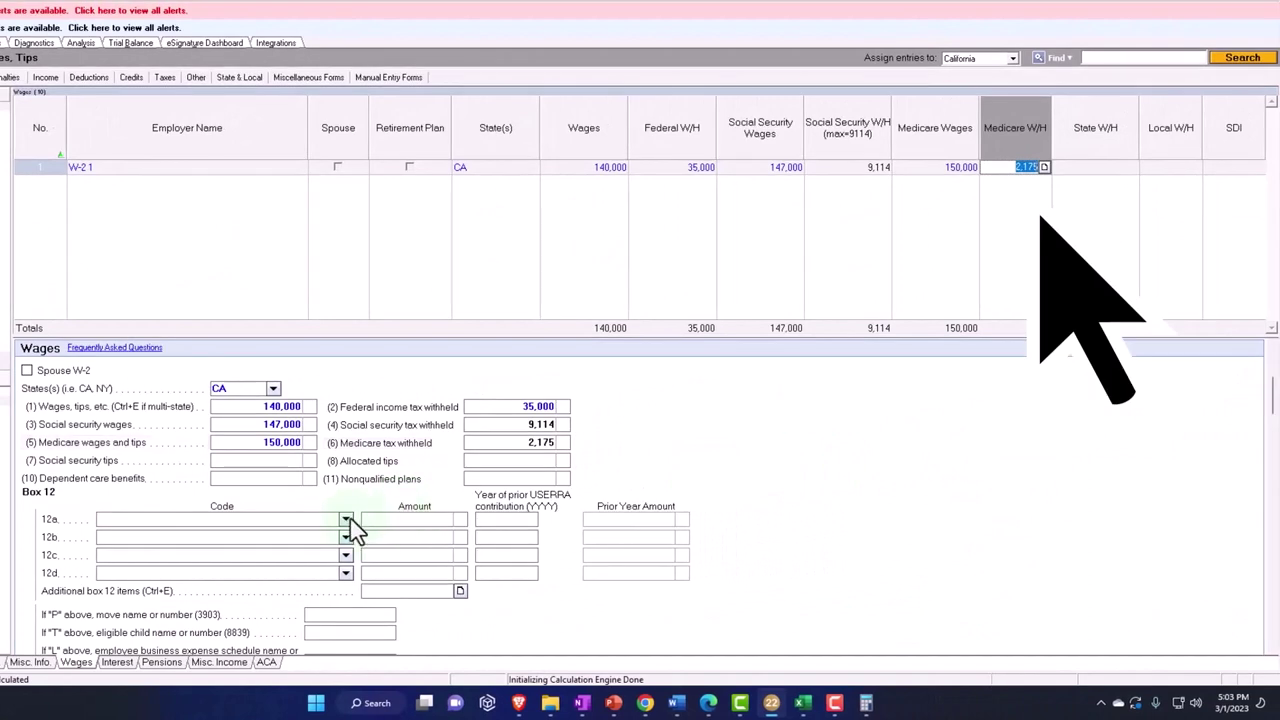
pyautogui.click(346, 520)
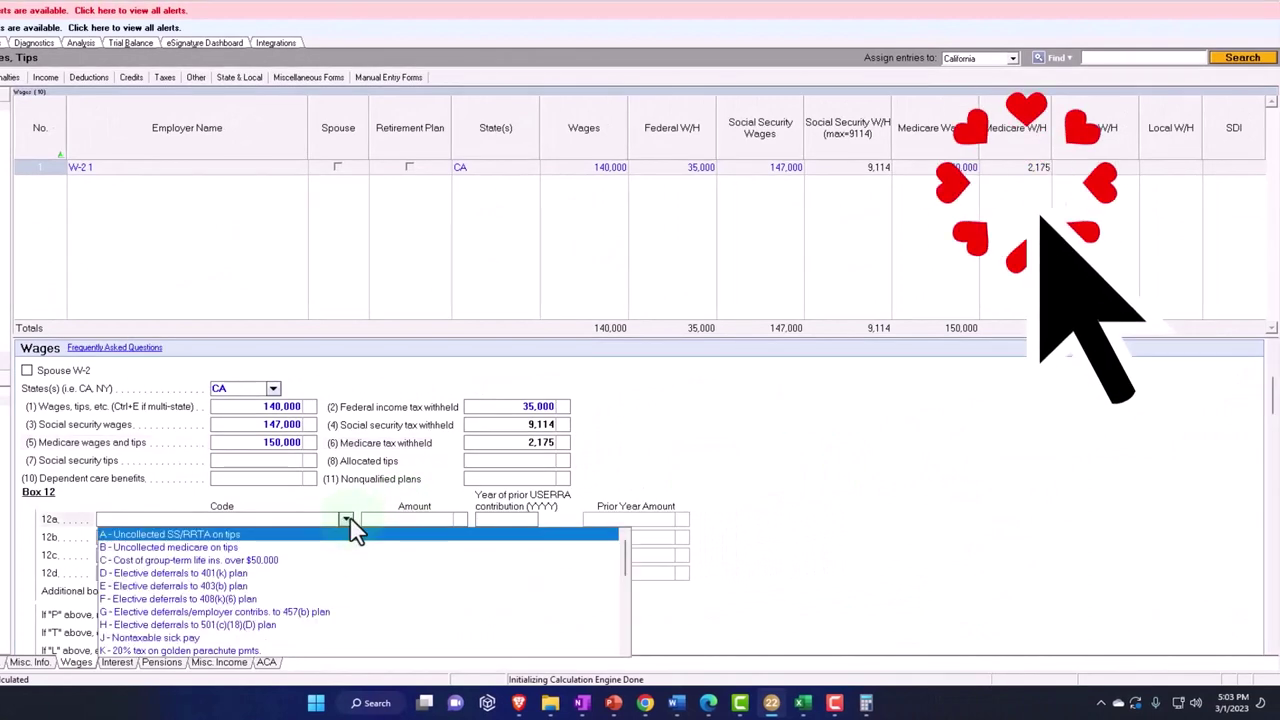
pyautogui.click(340, 576)
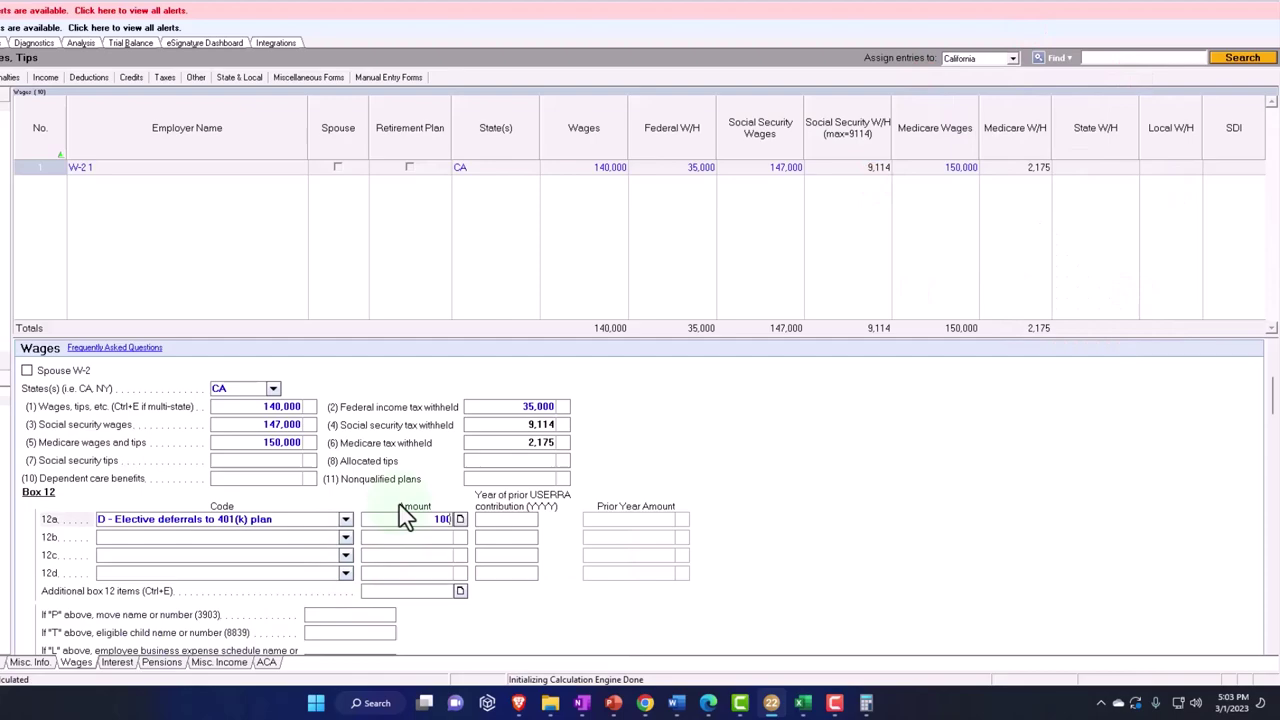
pyautogui.press('Tab')
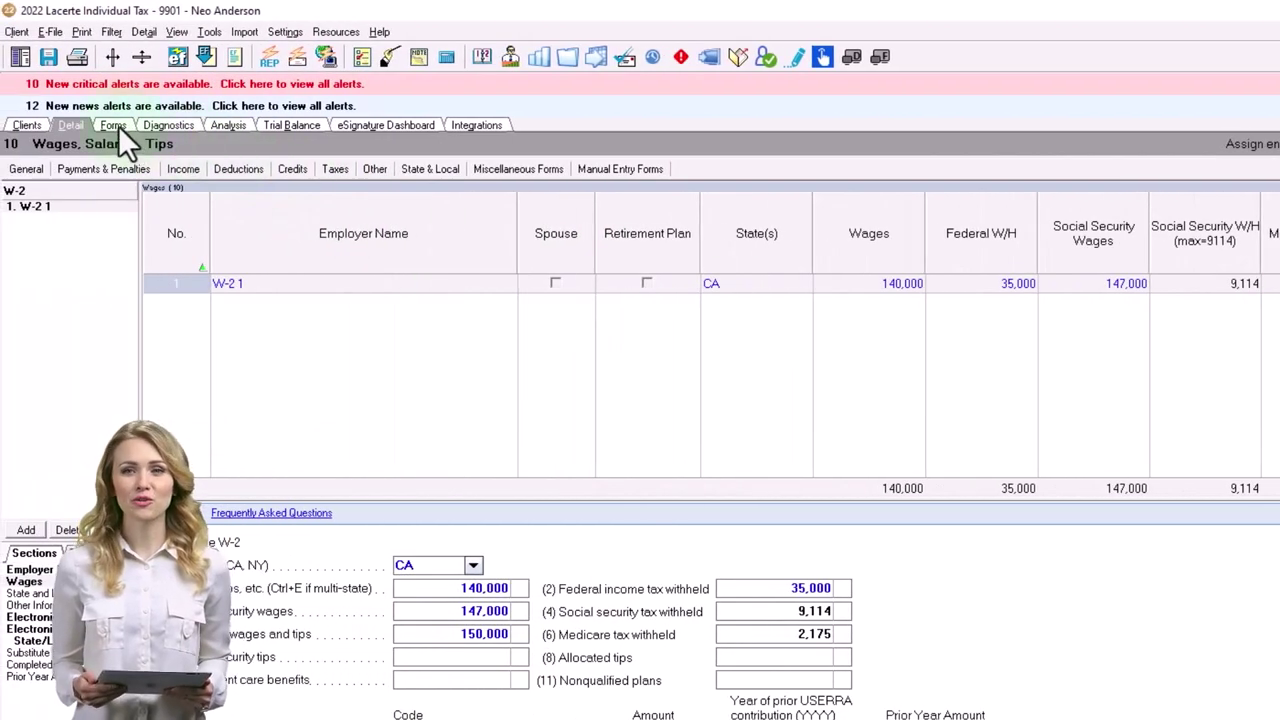
# Review wages, total income and taxable income on Form 1040 page 1 and federal withholding on page 2, ending on page 1.
pyautogui.click(118, 125)
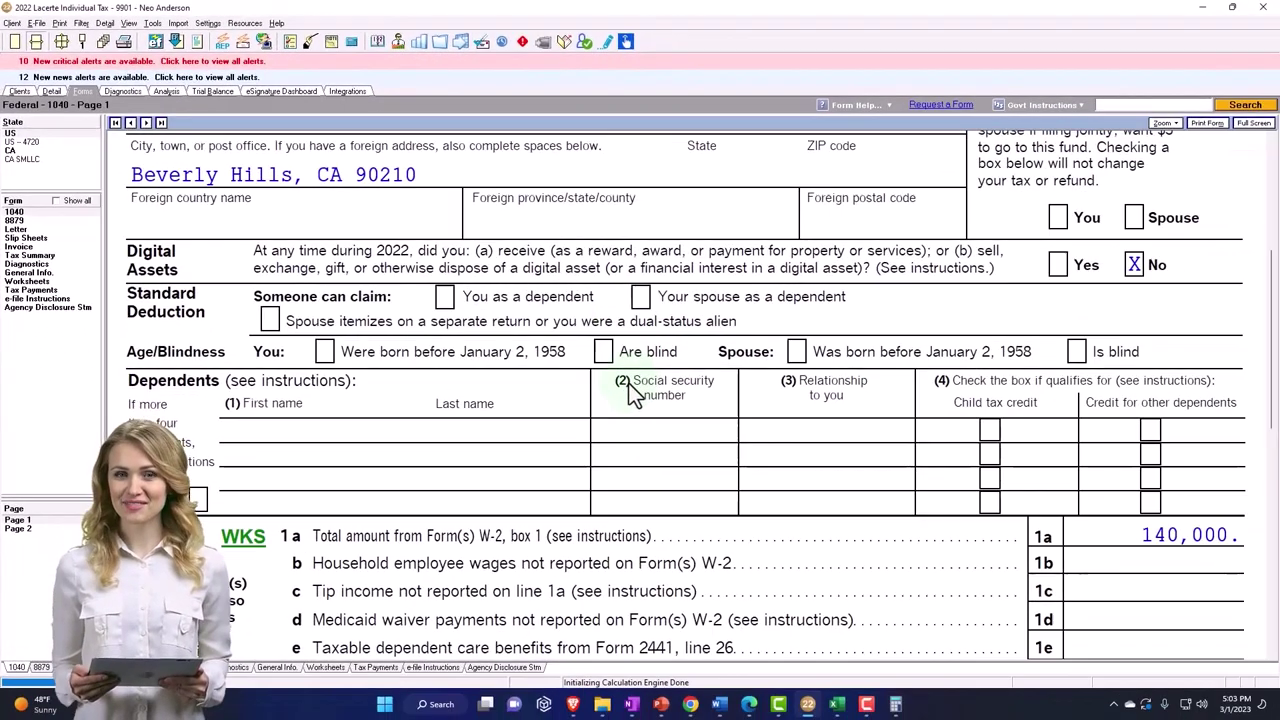
pyautogui.scroll(-3, 632, 392)
pyautogui.scroll(-1, 632, 392)
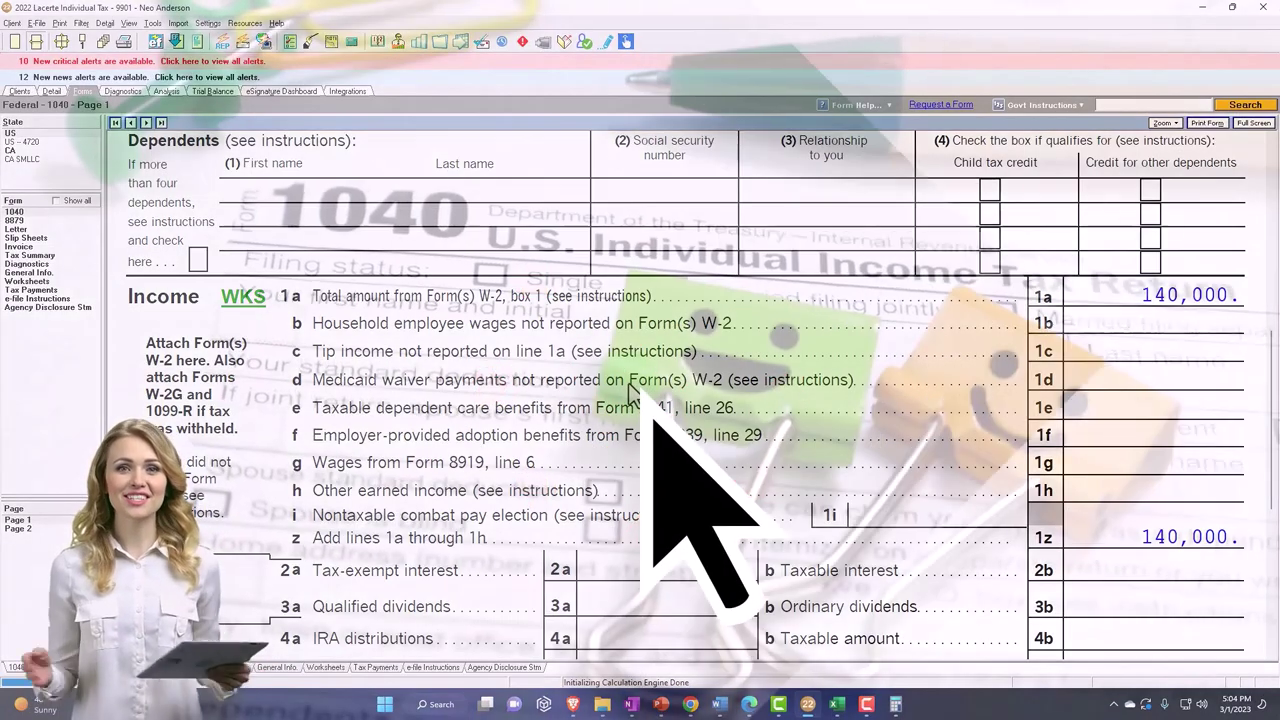
pyautogui.scroll(-3, 1115, 365)
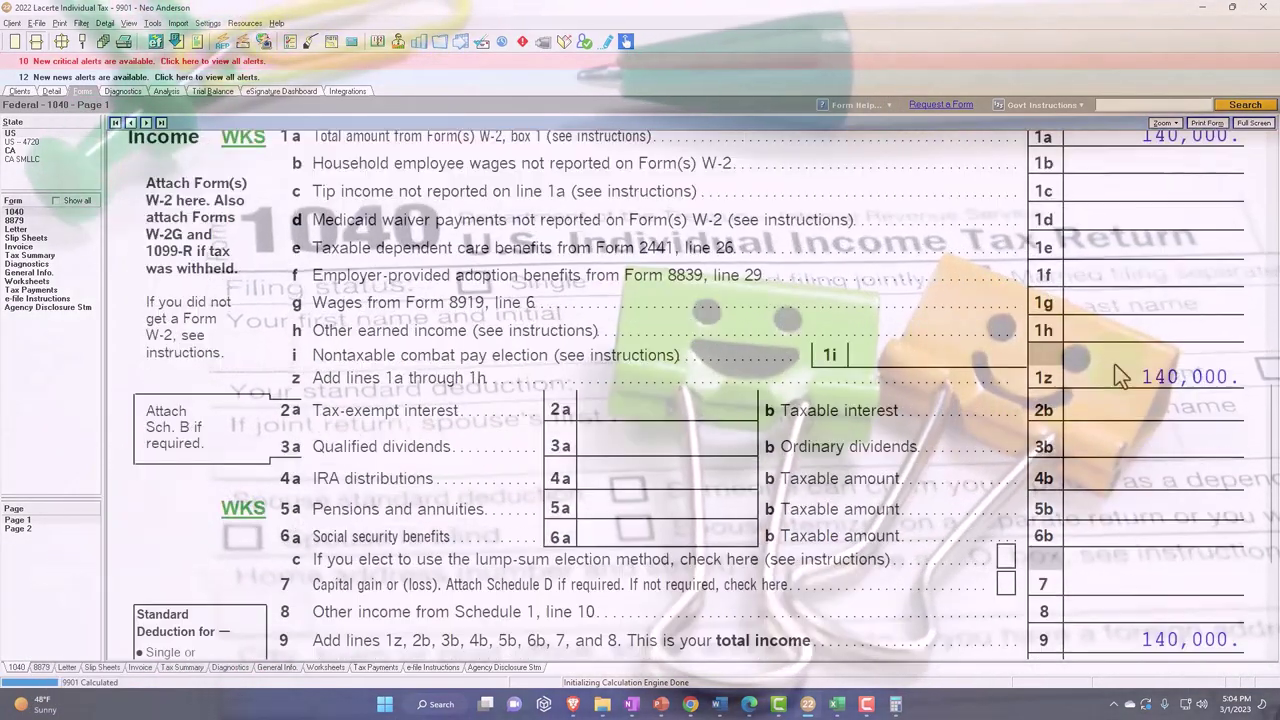
pyautogui.scroll(-2, 1114, 363)
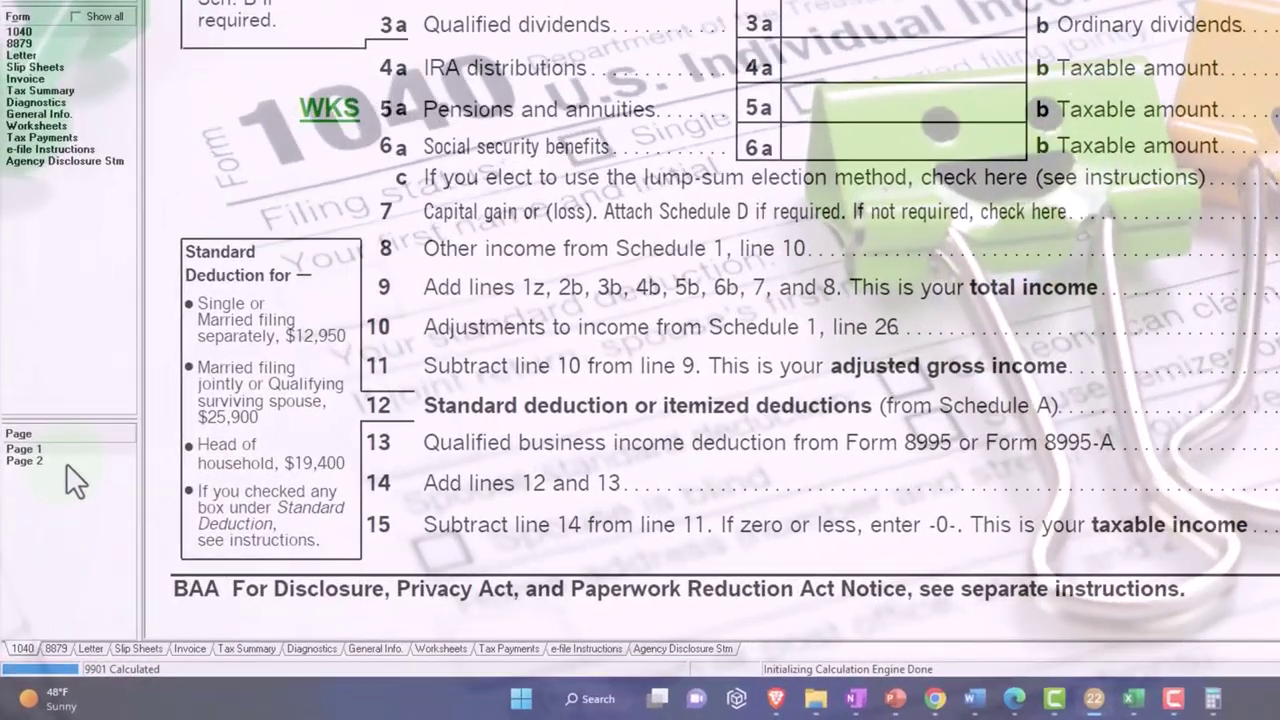
pyautogui.click(66, 461)
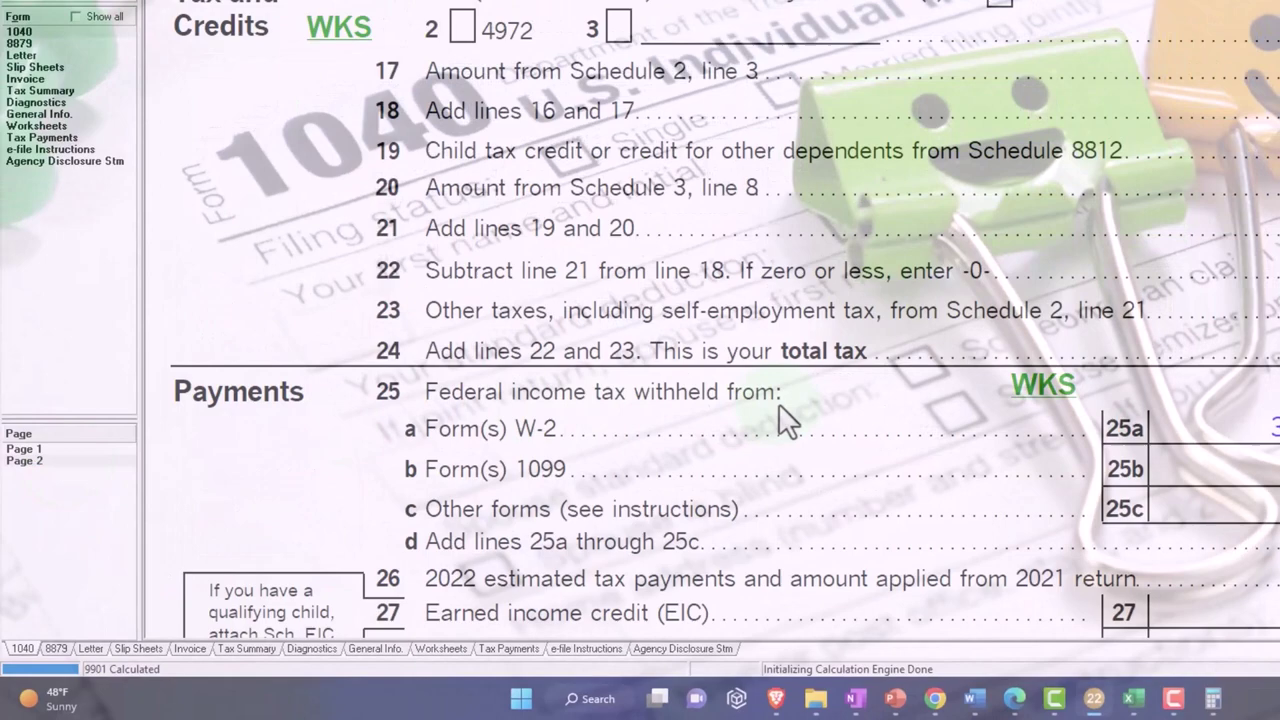
pyautogui.click(36, 449)
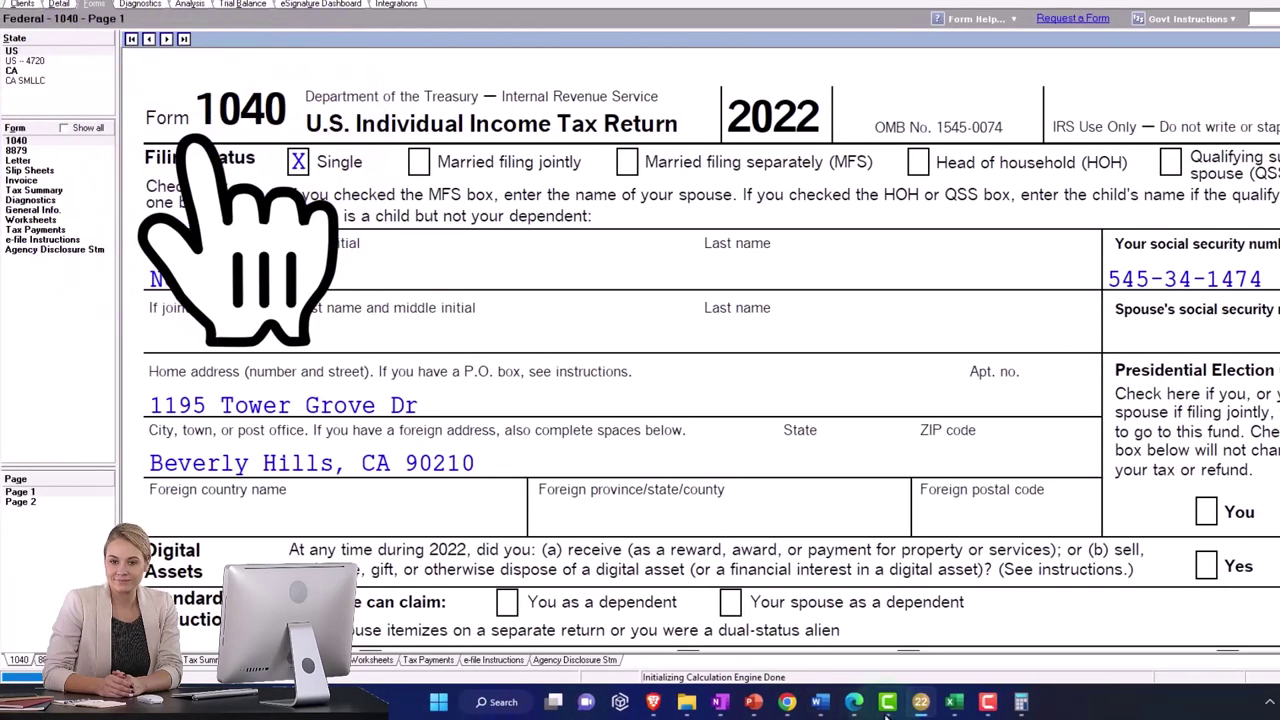
# Check the first W-2's wages in Excel and add a second W-2 in Lacerte with employer name W-2 1 and state CA.
pyautogui.click(964, 702)
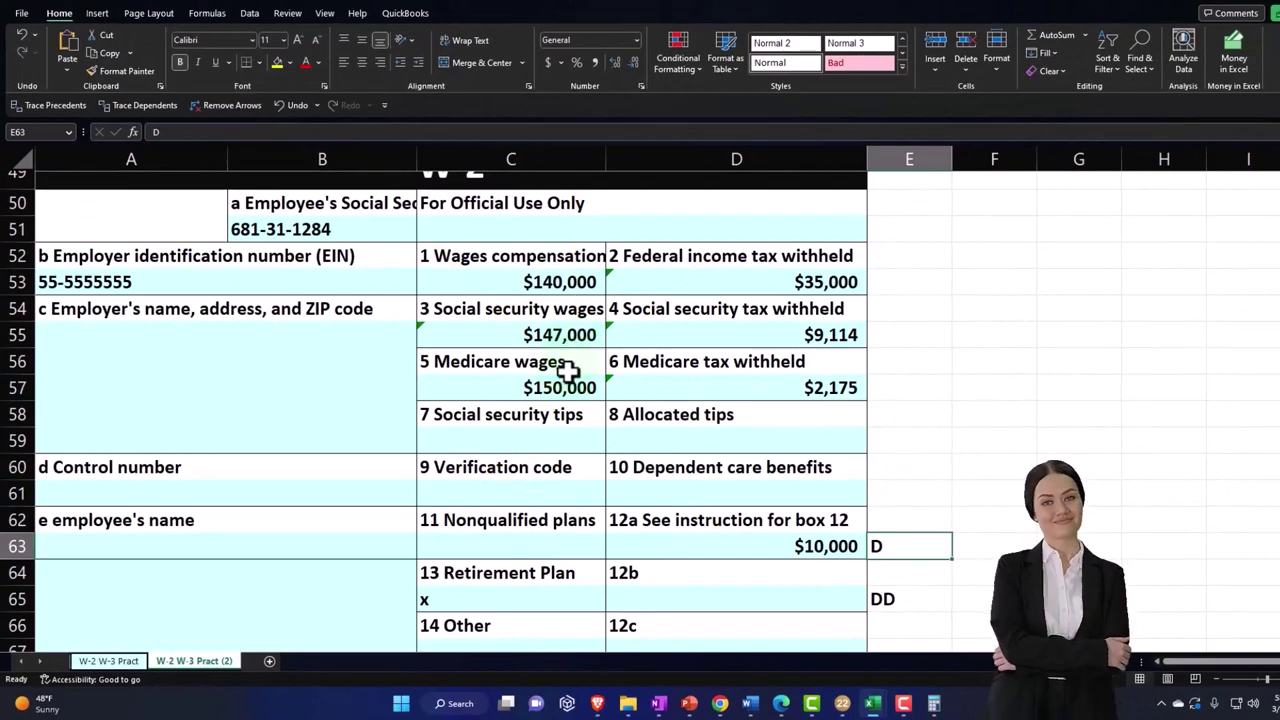
pyautogui.scroll(16, 553, 388)
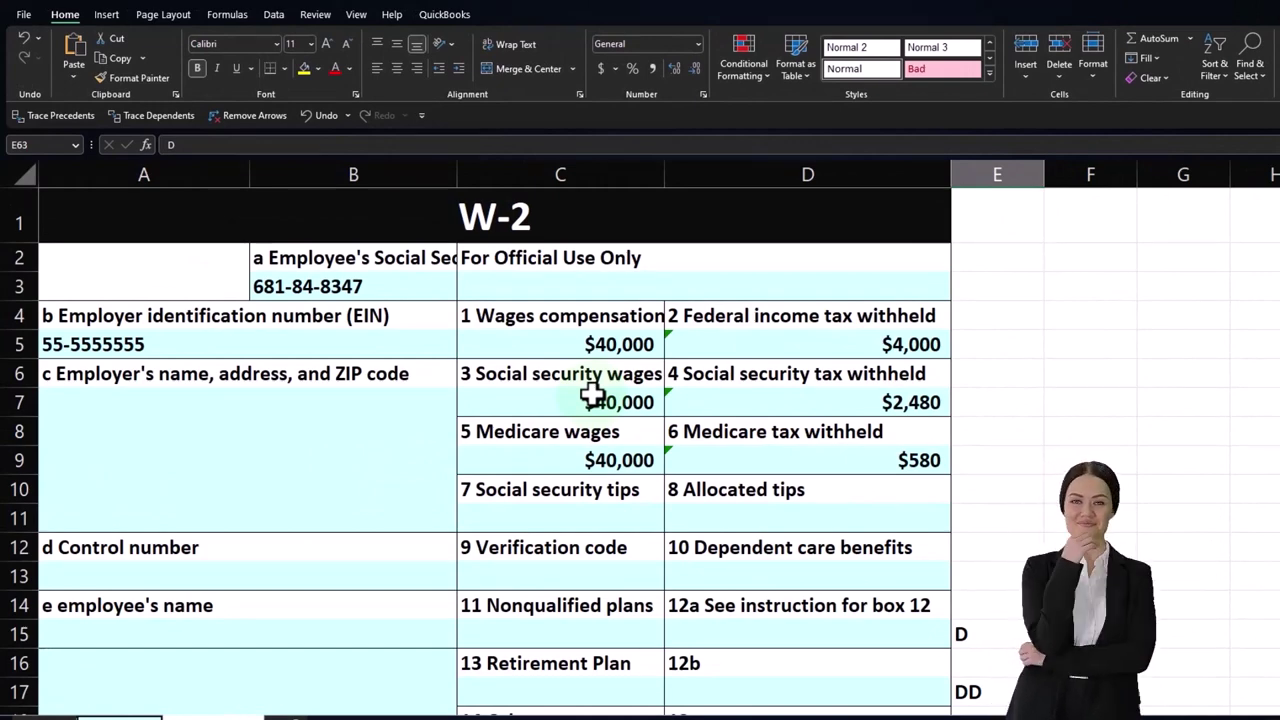
pyautogui.click(611, 400)
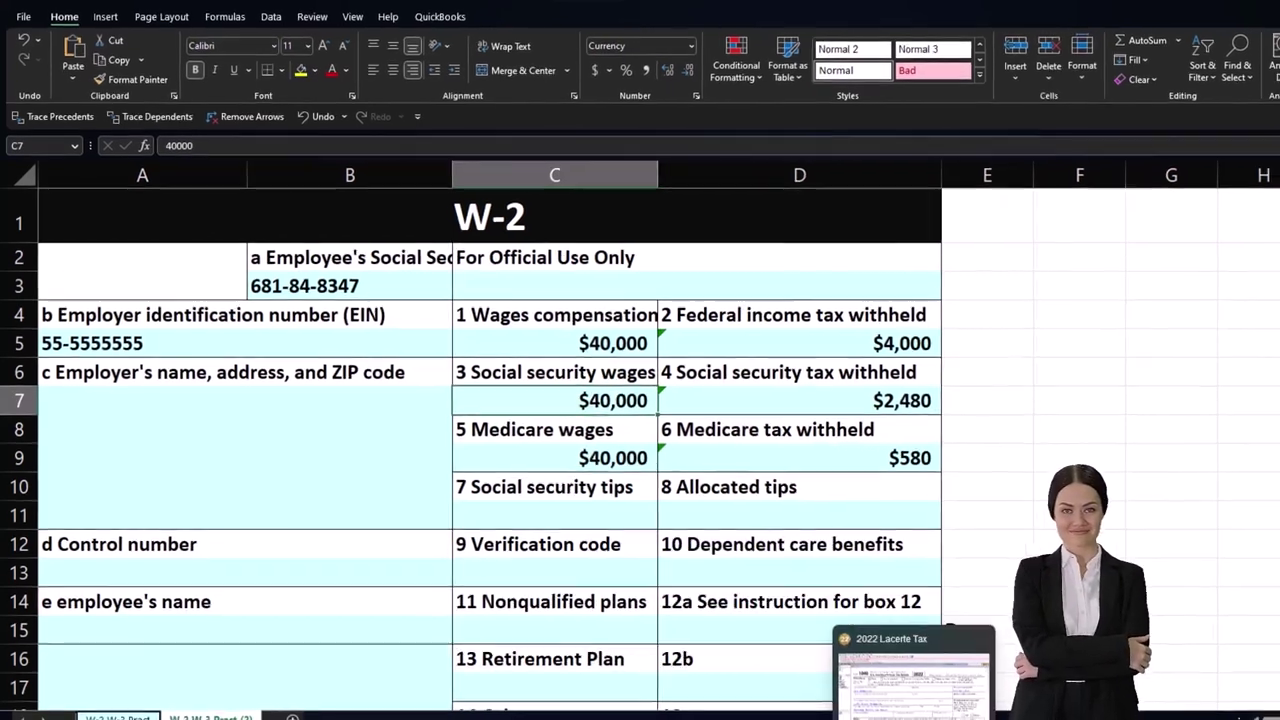
pyautogui.click(914, 665)
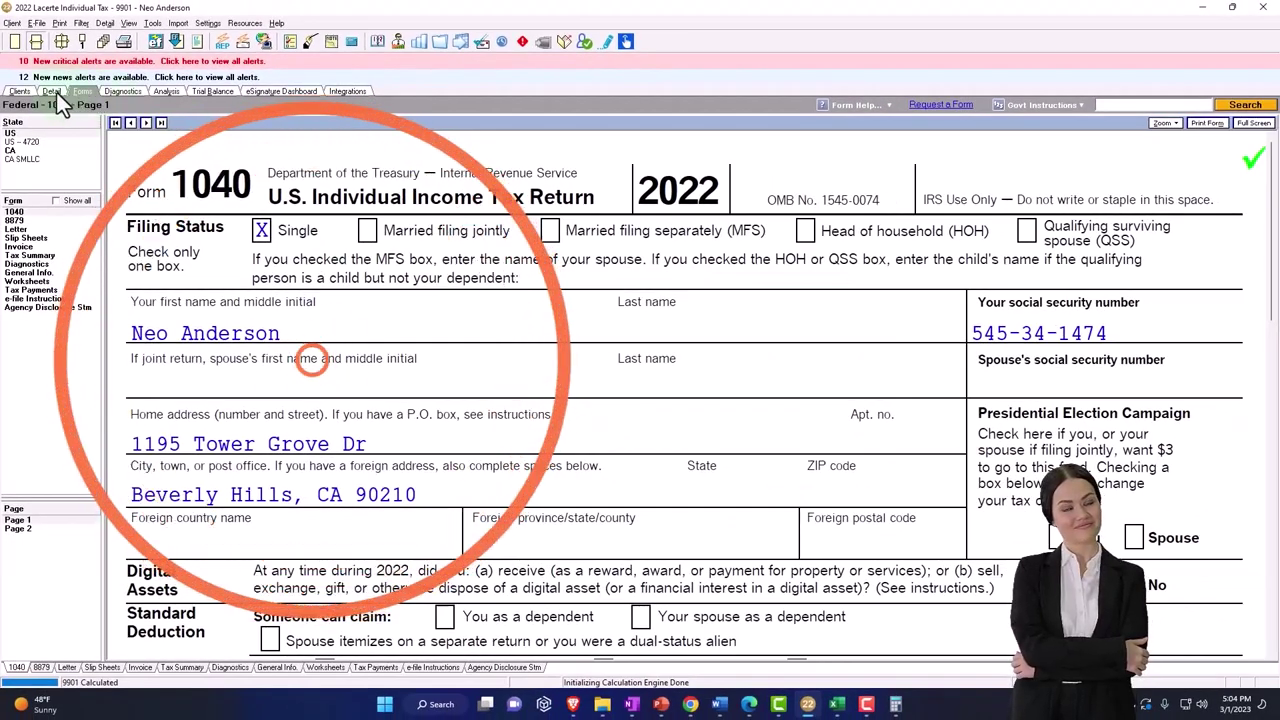
pyautogui.click(54, 91)
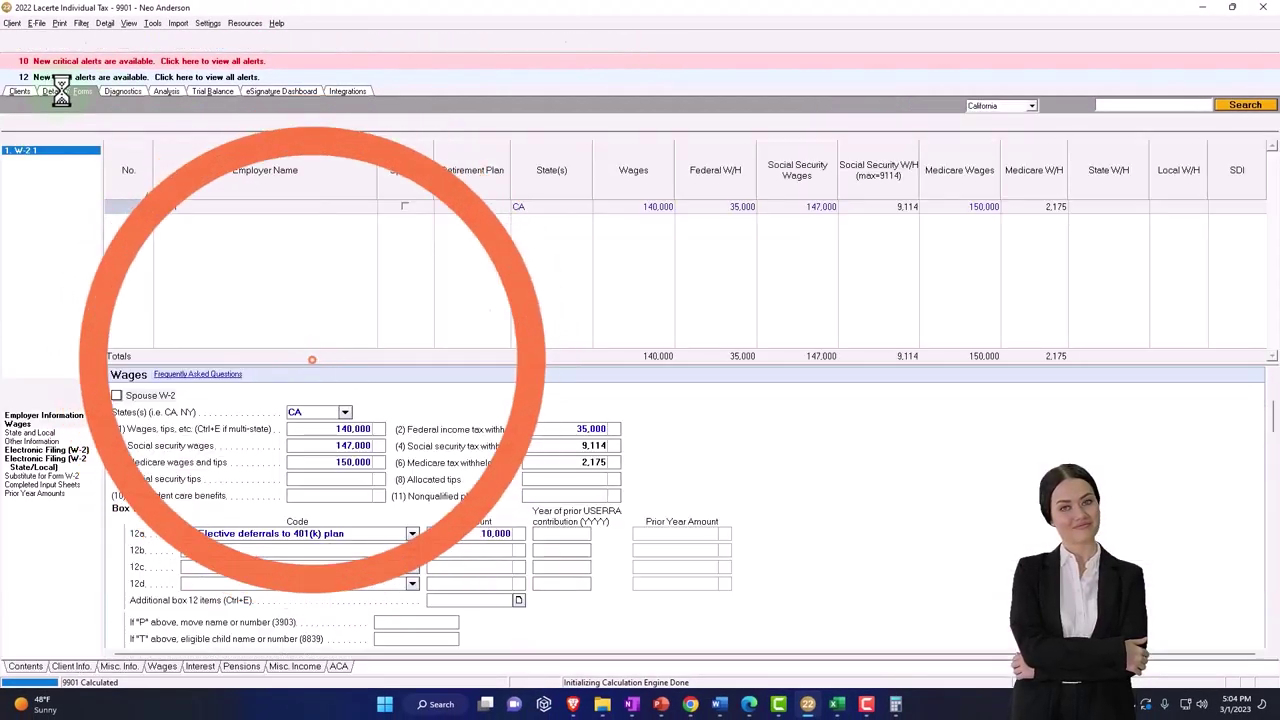
pyautogui.click(20, 386)
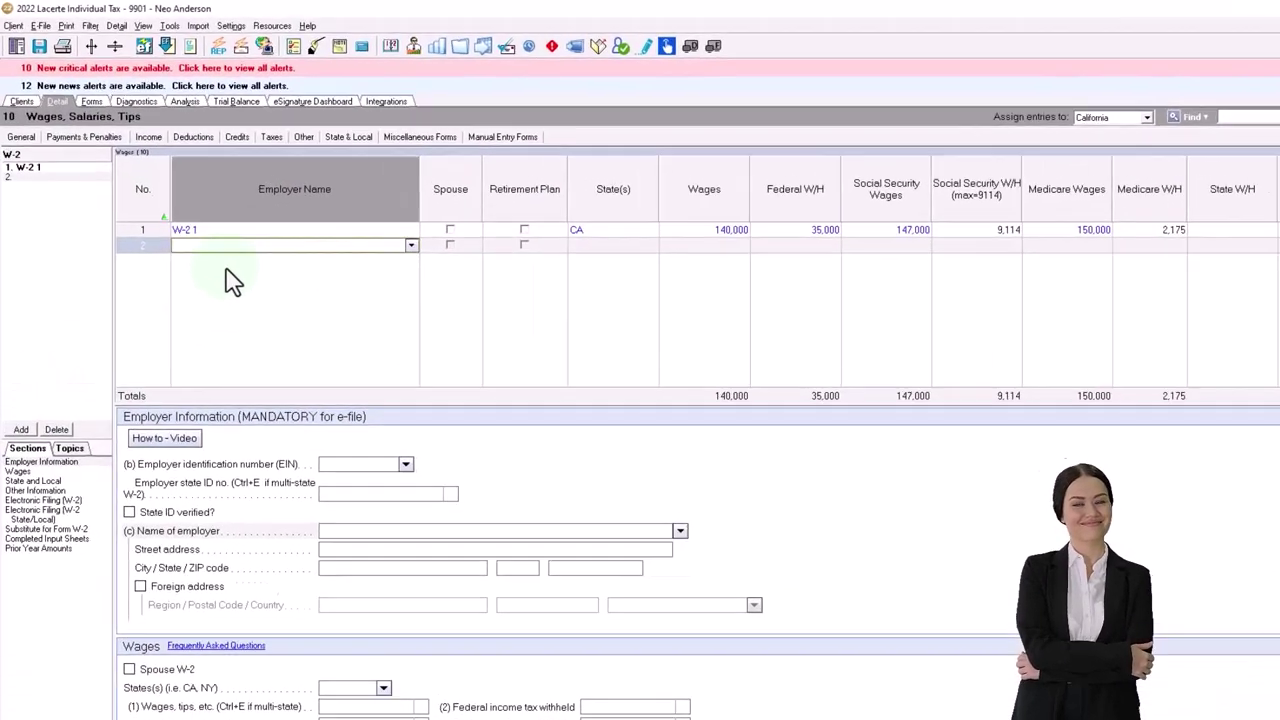
pyautogui.write('W-2 1')
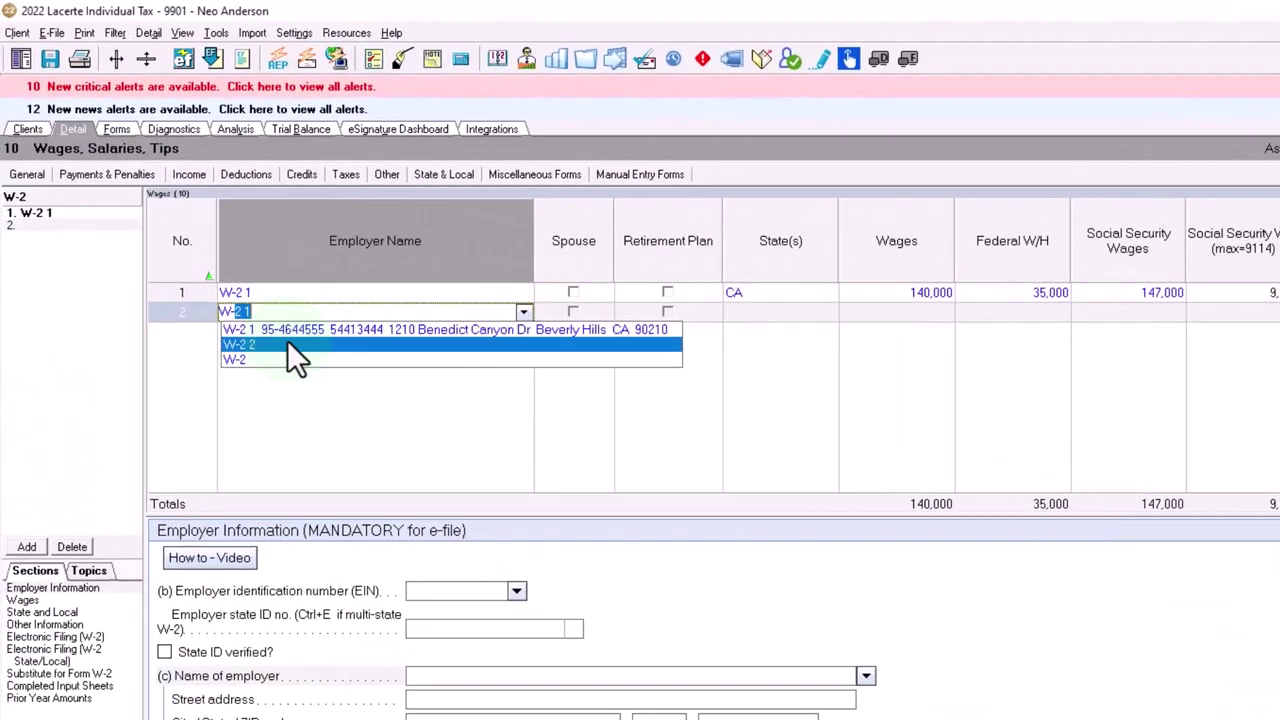
pyautogui.press('Tab')
pyautogui.press('Tab')
pyautogui.press('Tab')
pyautogui.press('Tab')
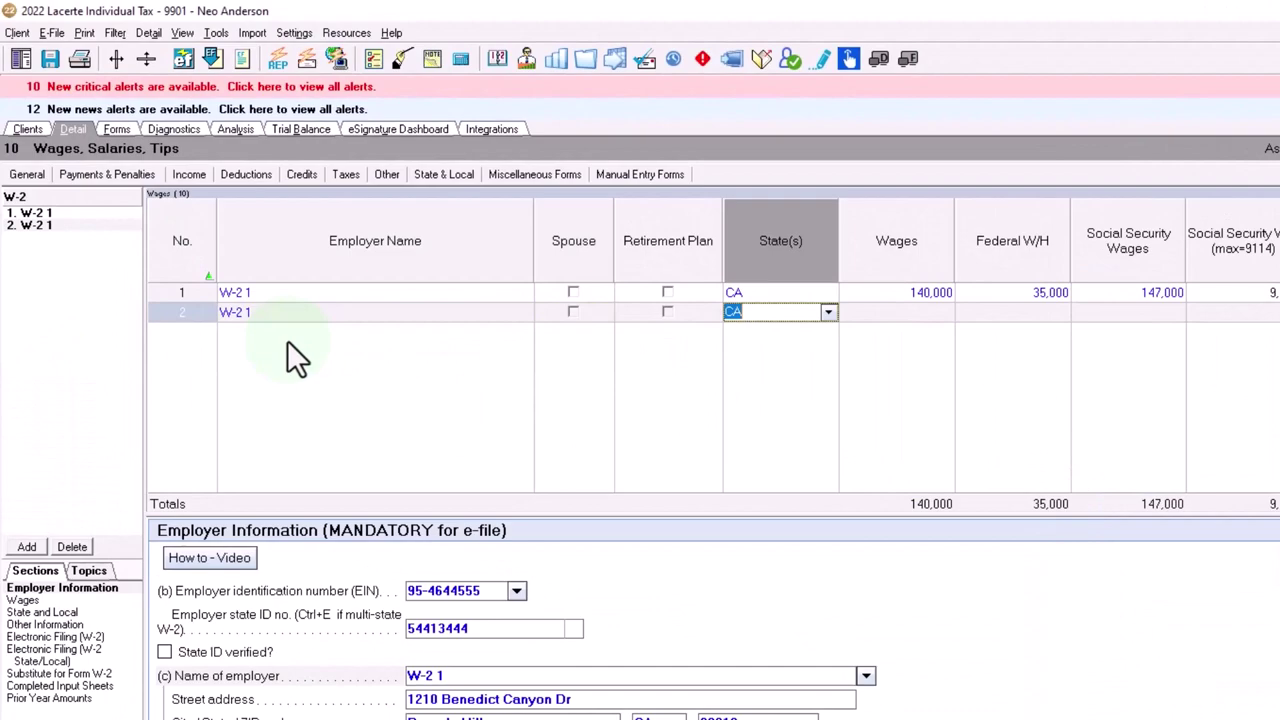
# Set the new W-2's Wages to 40,000 and, after checking box 2 in Excel, its Federal W/H to 4,000.
pyautogui.write('40,000')
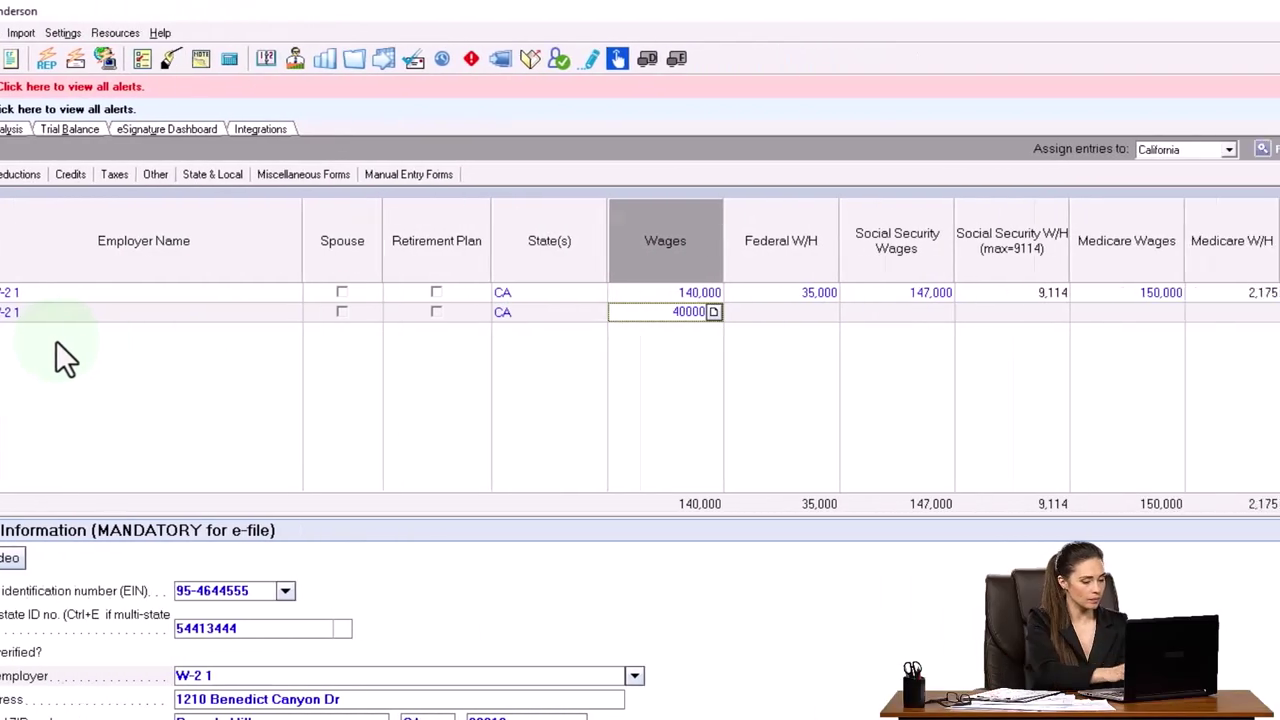
pyautogui.press('Tab')
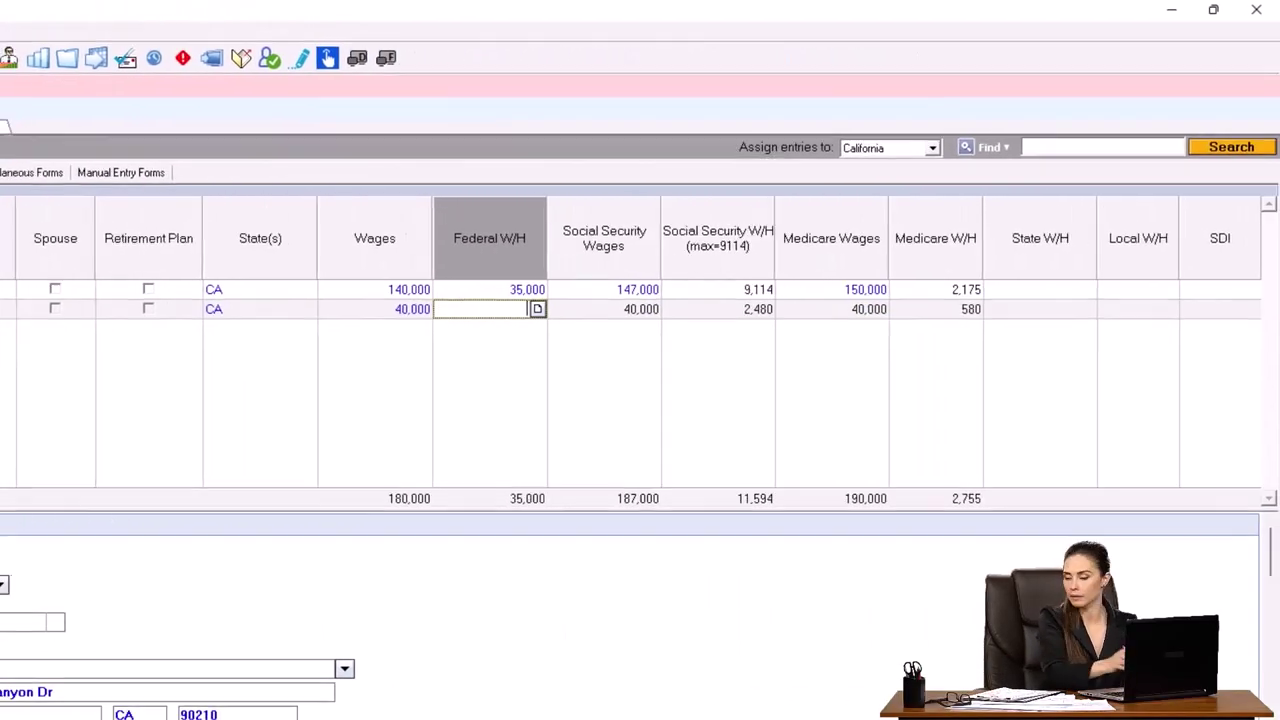
pyautogui.moveTo(837, 704)
pyautogui.click(795, 645)
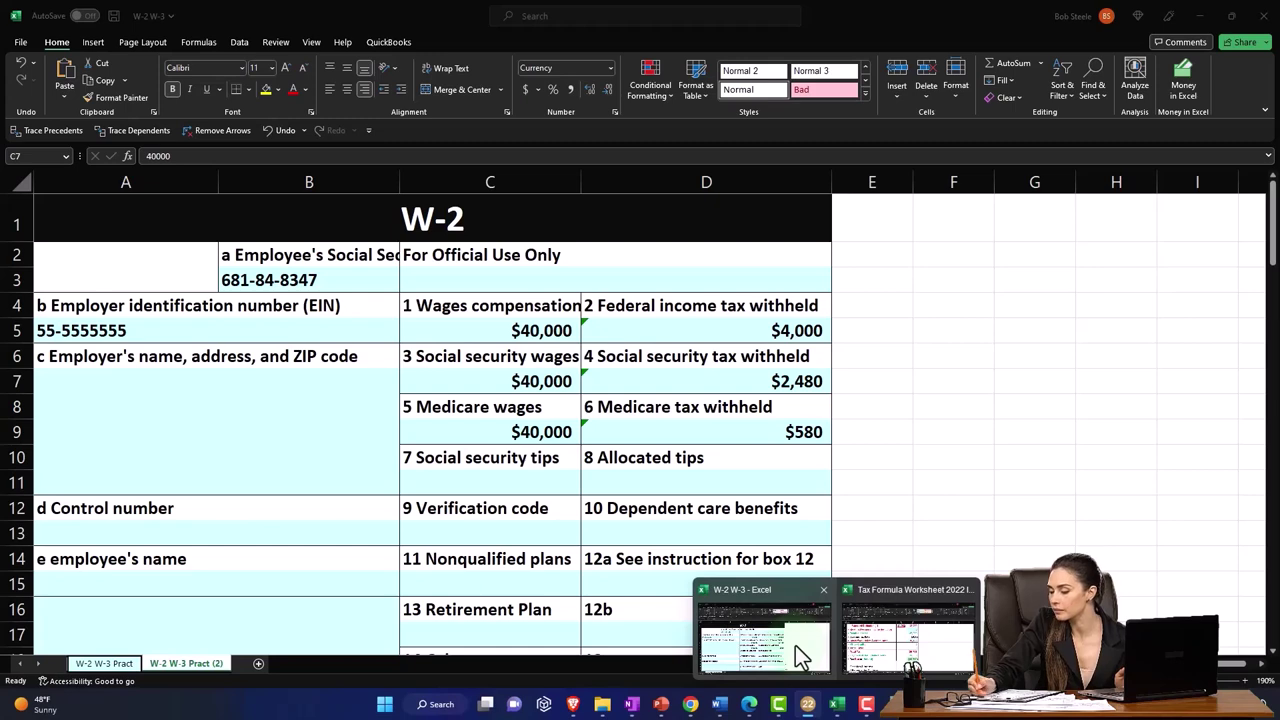
pyautogui.click(808, 704)
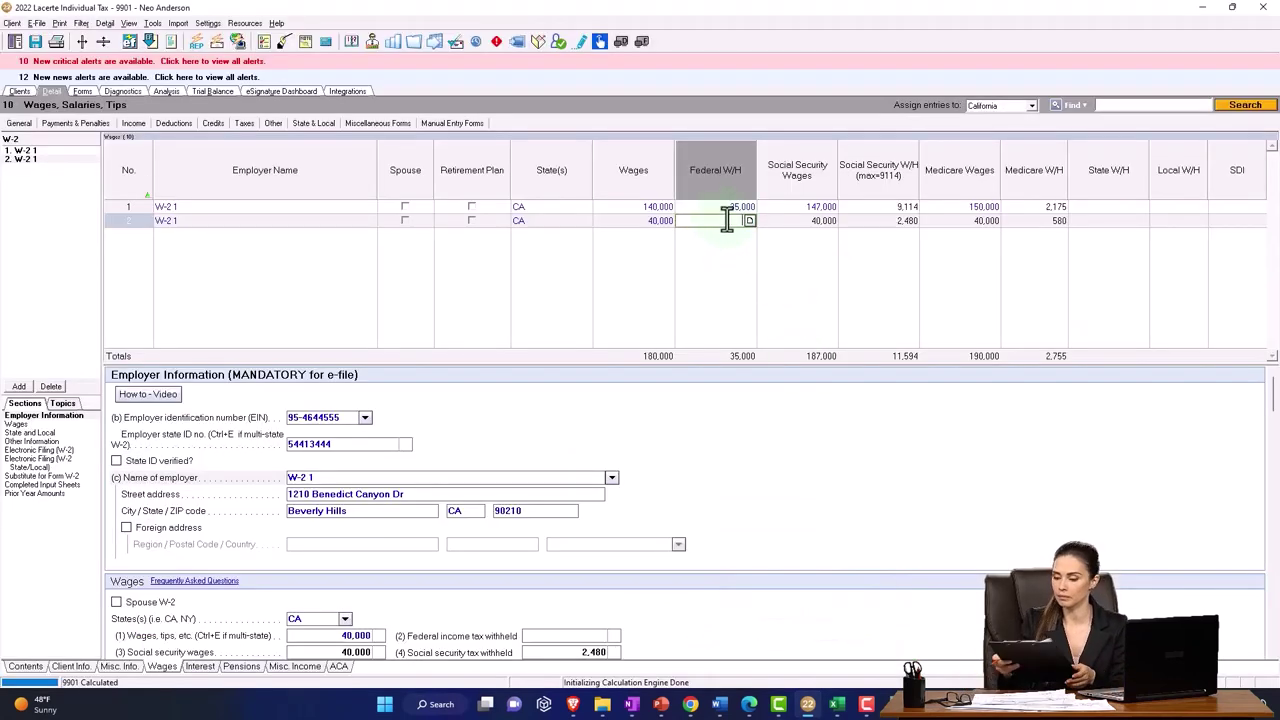
pyautogui.write('4,000')
pyautogui.press('Tab')
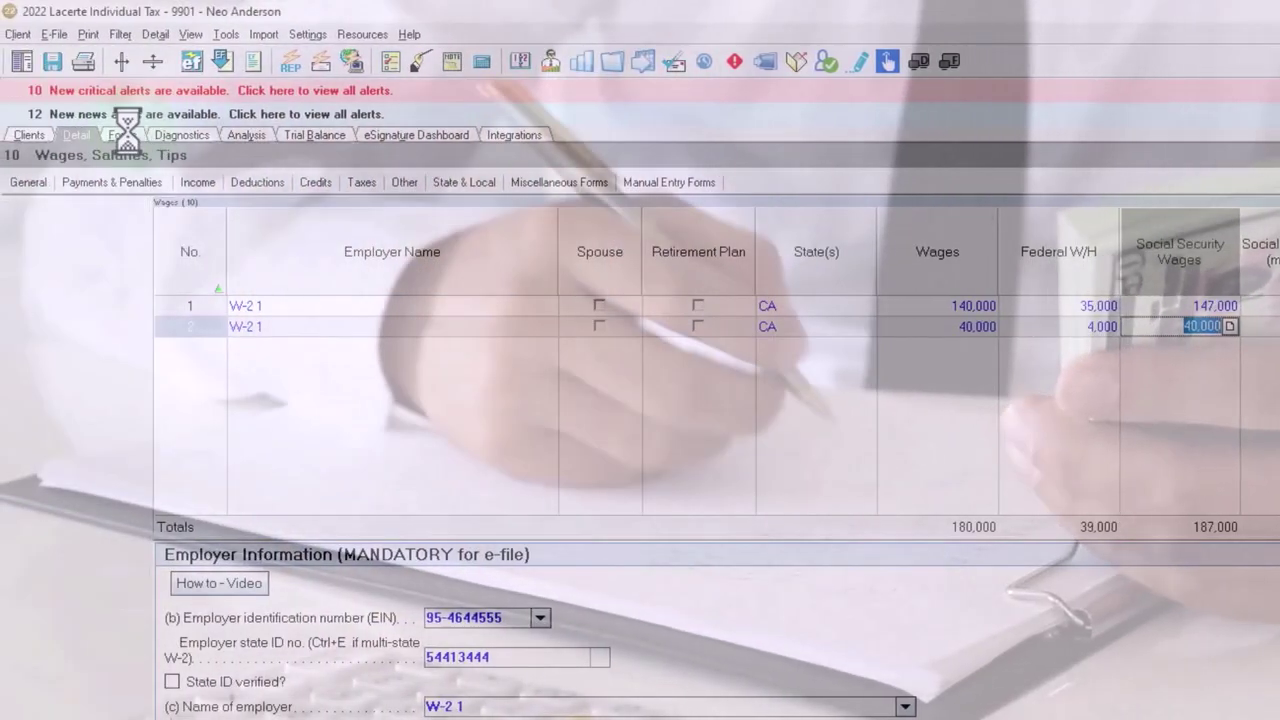
# Review Form 1040 with both W-2s included, examining income on page 1 and tax, withholding and payments on page 2.
pyautogui.click(118, 133)
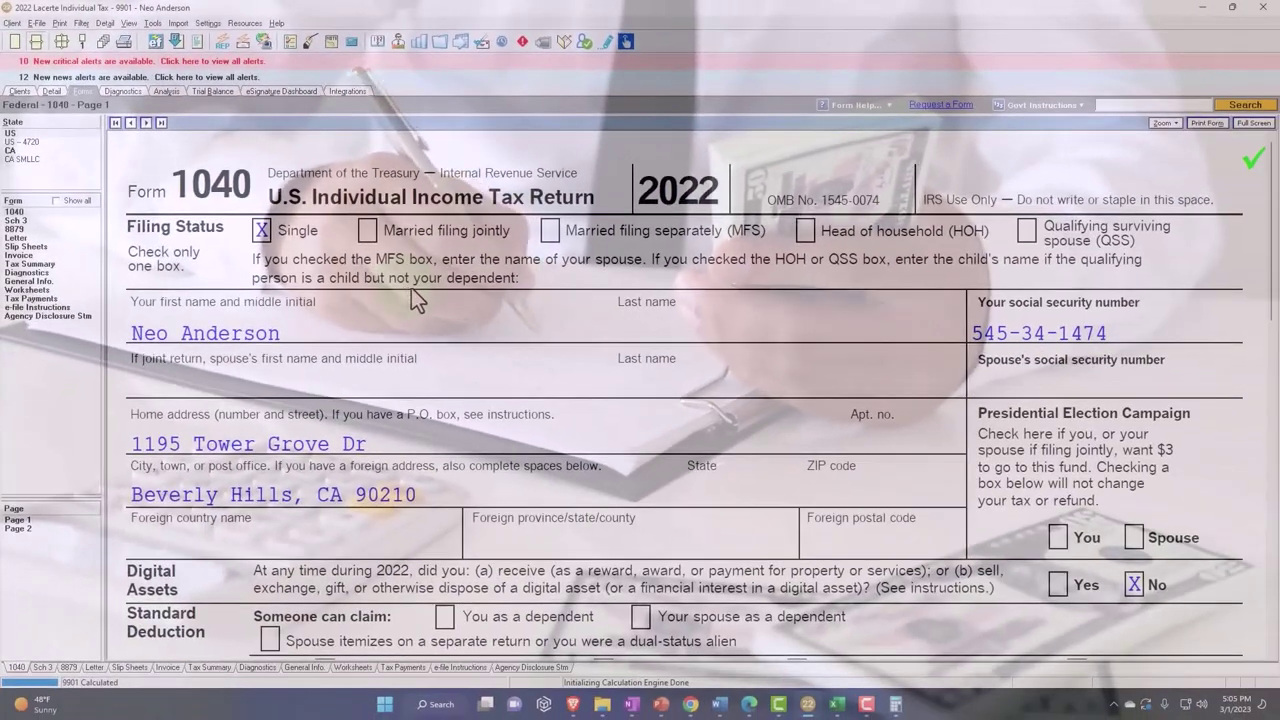
pyautogui.scroll(-5, 505, 357)
pyautogui.scroll(-3, 411, 296)
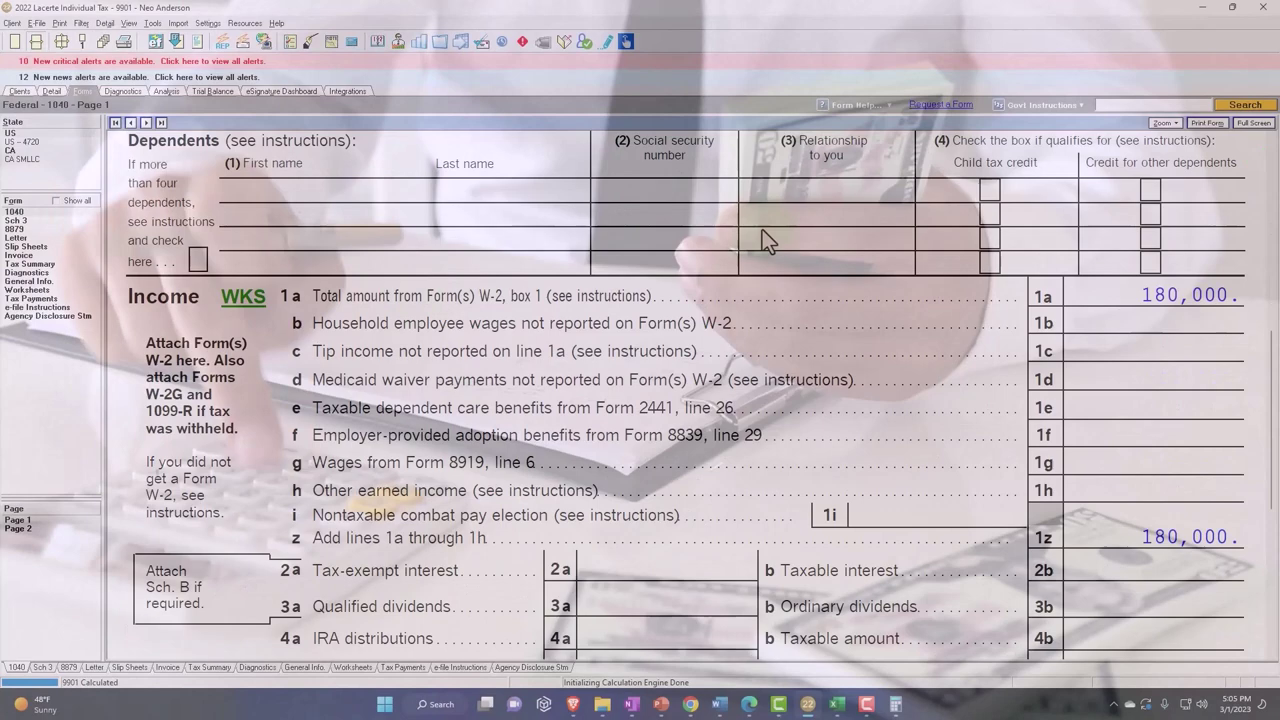
pyautogui.scroll(-1, 1065, 290)
pyautogui.scroll(-4, 1070, 291)
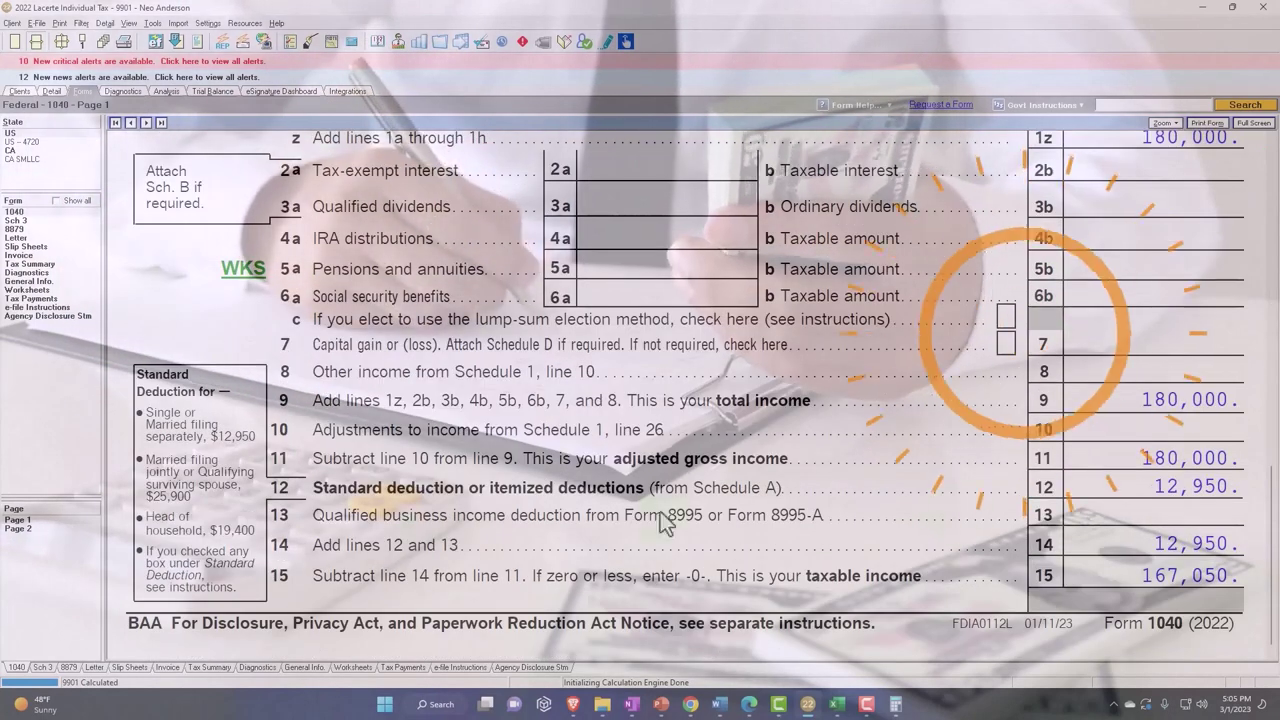
pyautogui.click(30, 528)
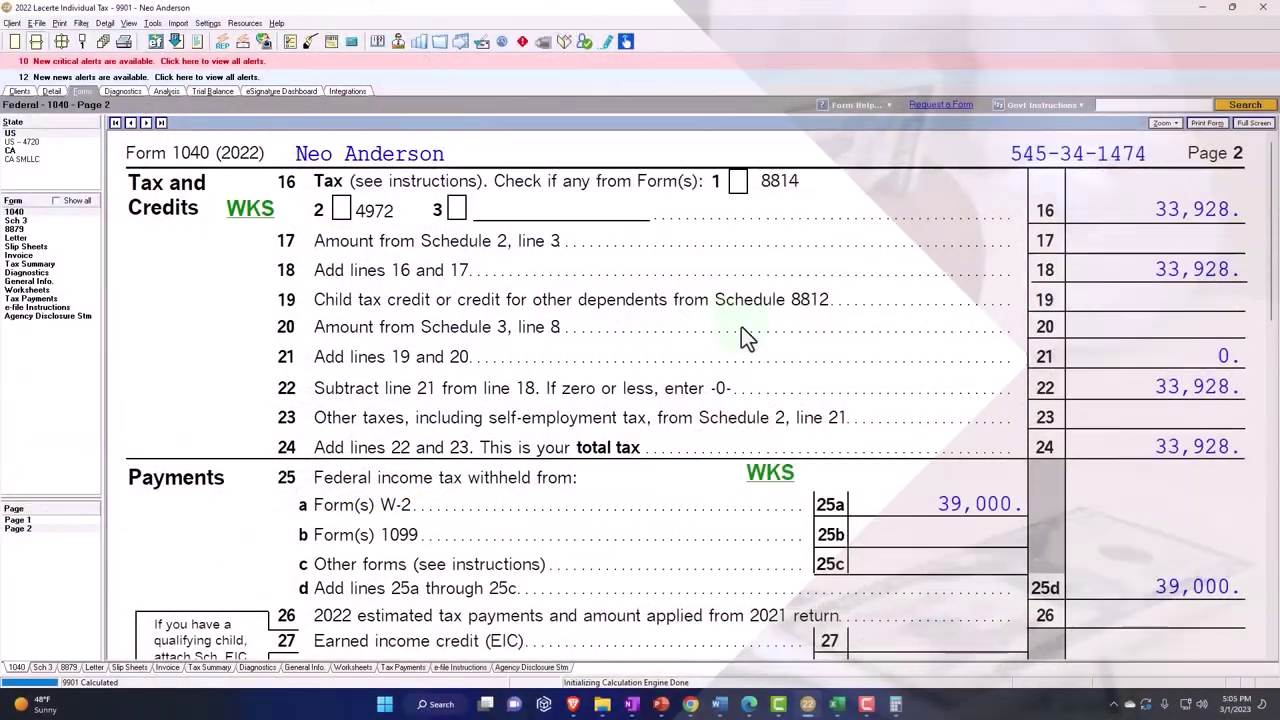
pyautogui.scroll(-3, 1102, 233)
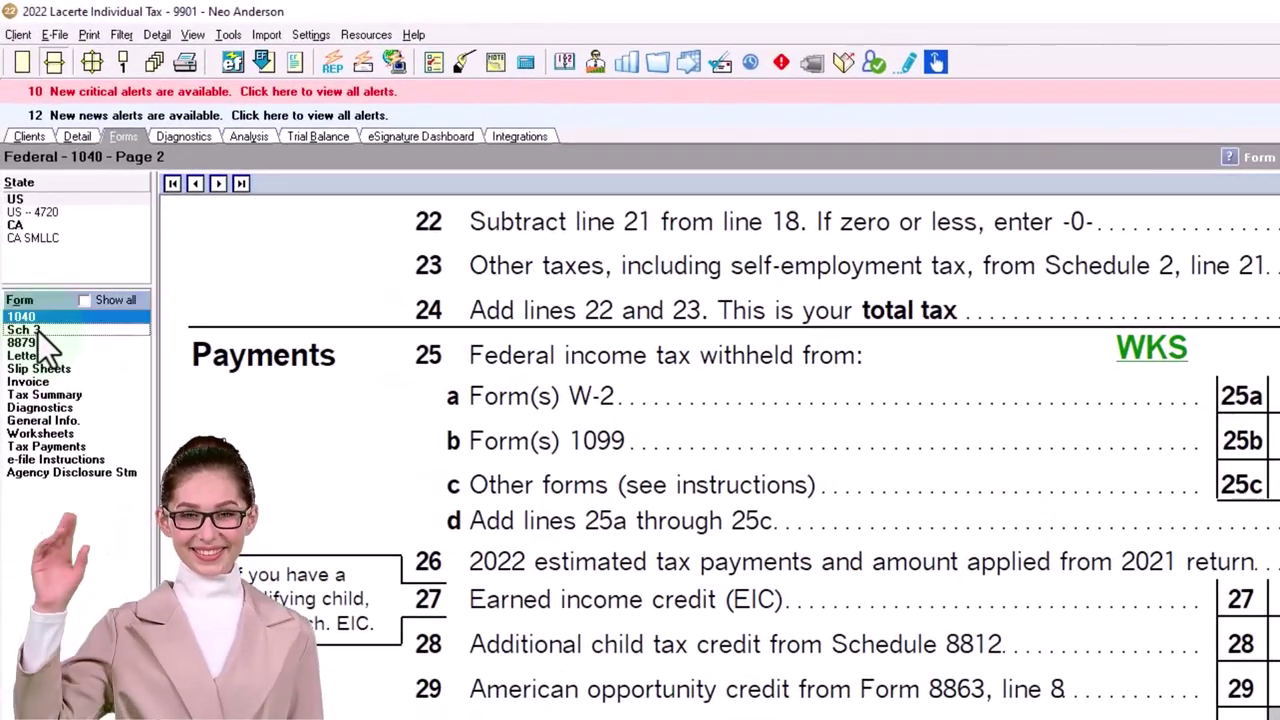
# Examine Schedule 3, from the nonrefundable credits on page 1 to the other payments and refundable credits total on page 2.
pyautogui.click(25, 221)
pyautogui.scroll(-5, 560, 700)
pyautogui.click(495, 470)
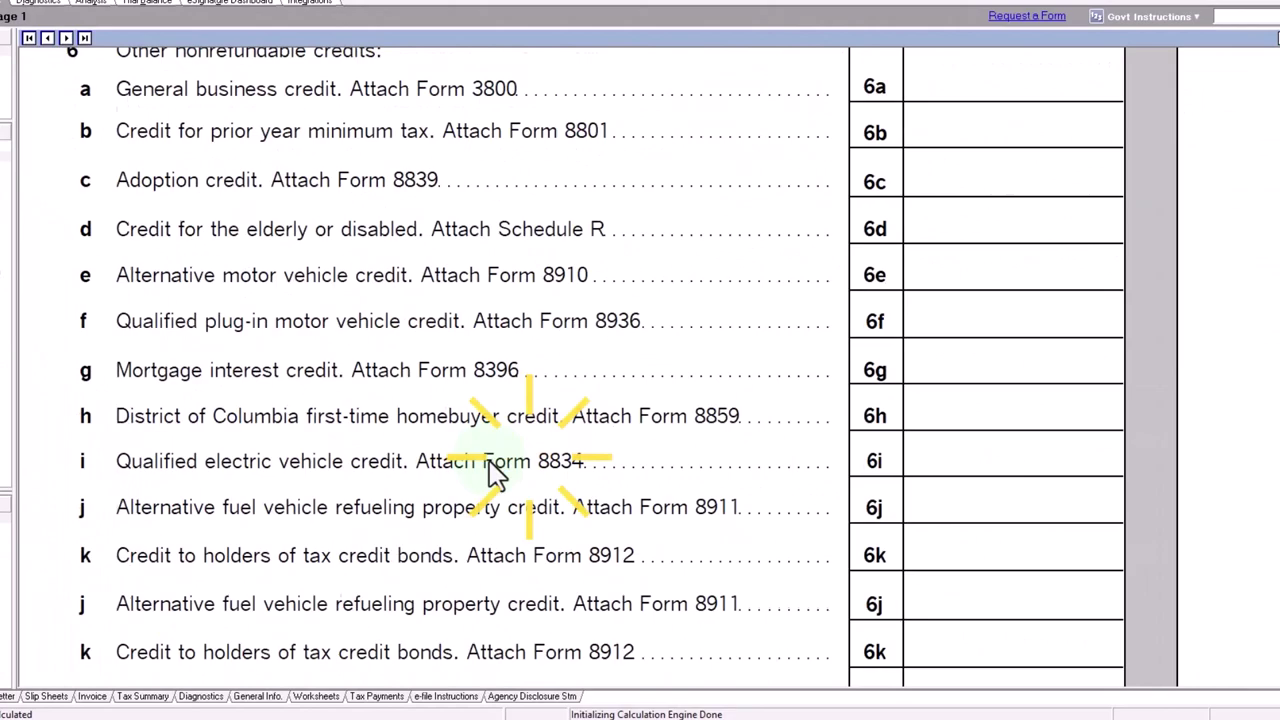
pyautogui.scroll(-10, 497, 475)
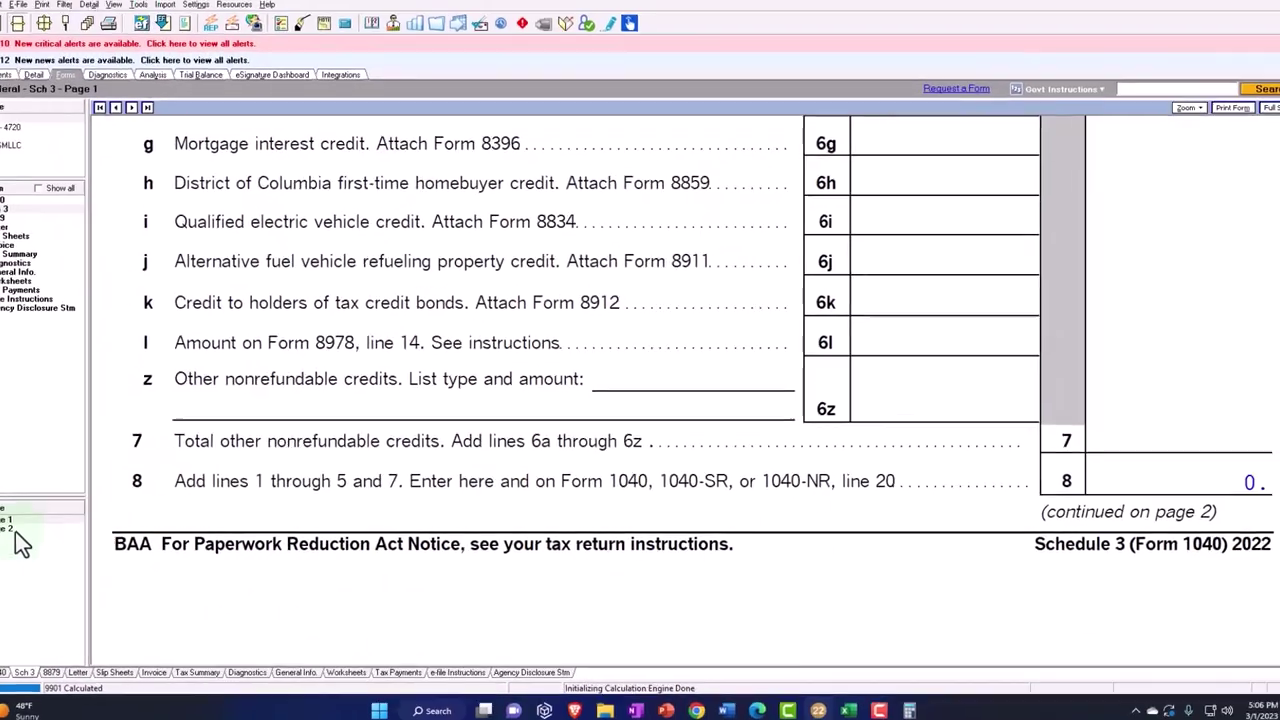
pyautogui.scroll(-5, 335, 475)
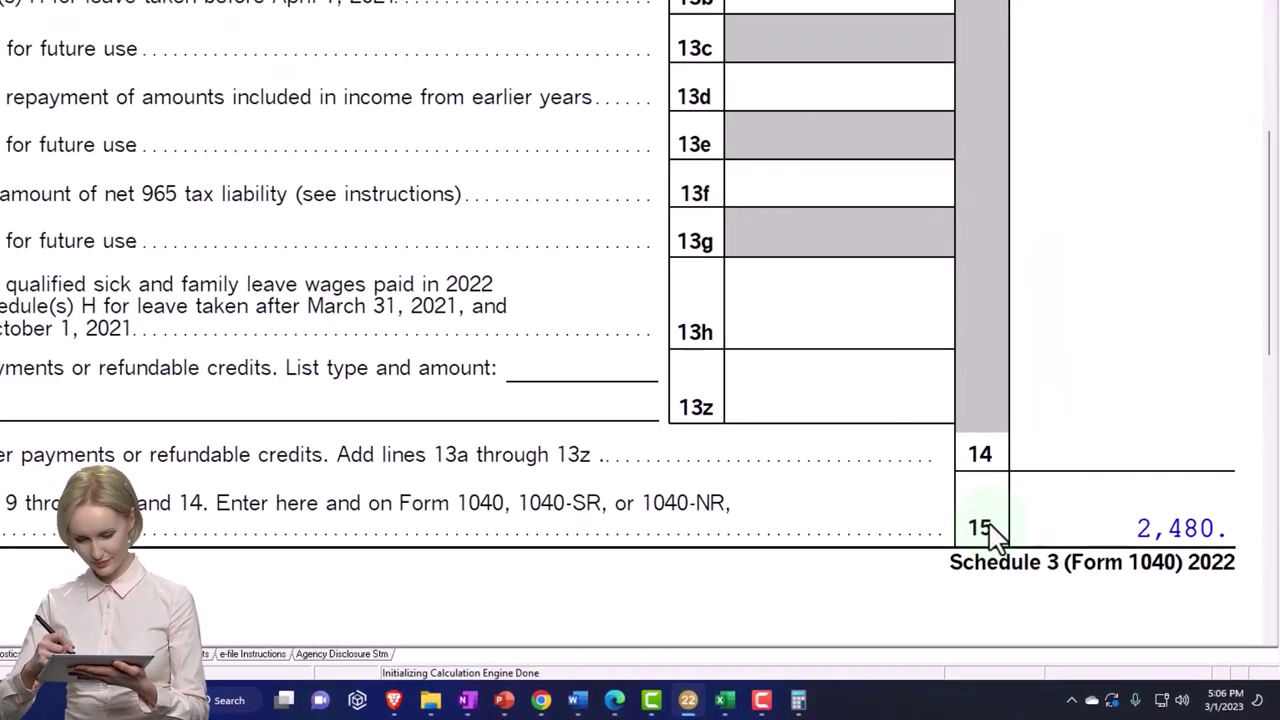
# Check the excess social security line on Schedule 3, and return to Form 1040 to examine the filing status and W-2 income on page 1.
pyautogui.scroll(1, 1052, 574)
pyautogui.scroll(5, 989, 524)
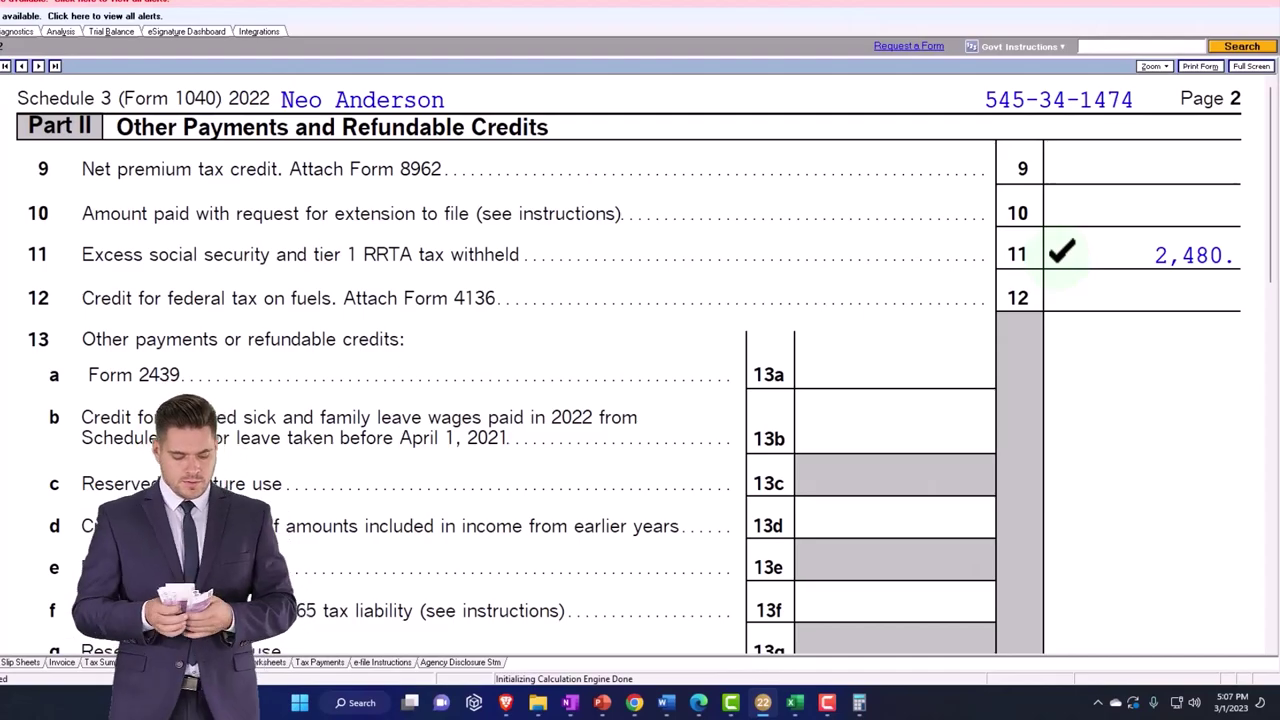
pyautogui.click(80, 208)
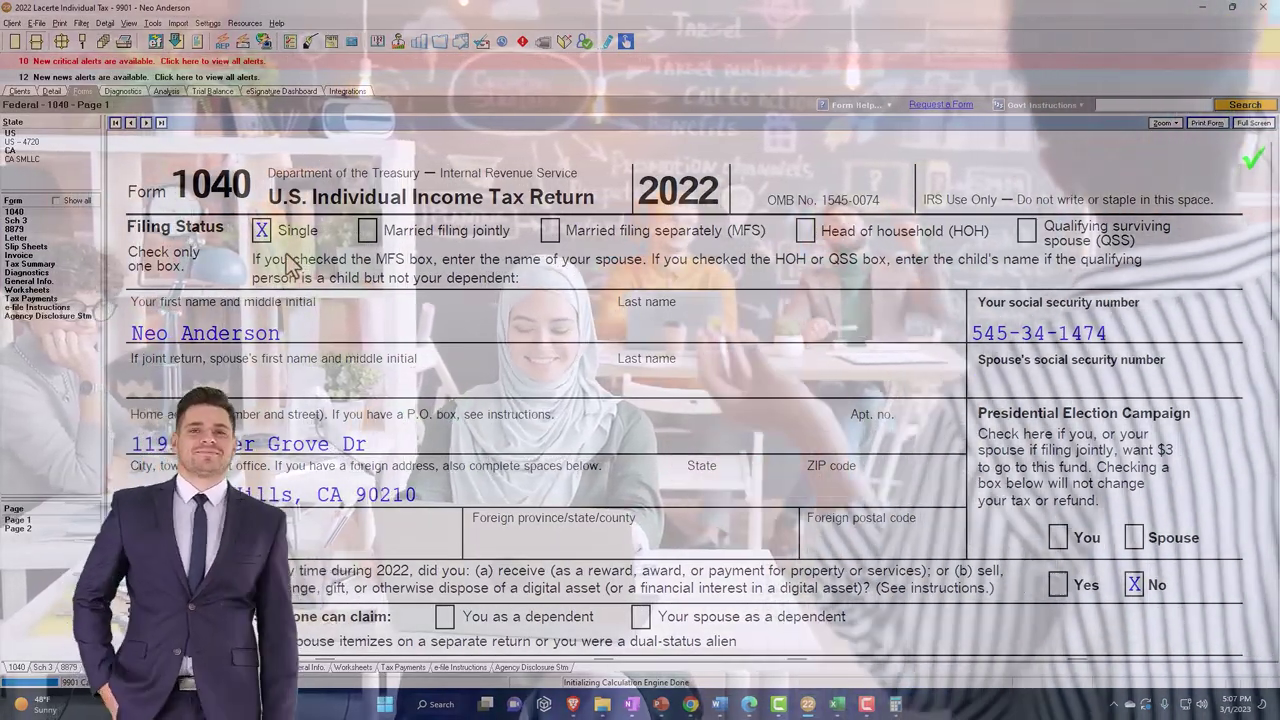
pyautogui.scroll(-3, 507, 382)
pyautogui.scroll(-6, 507, 382)
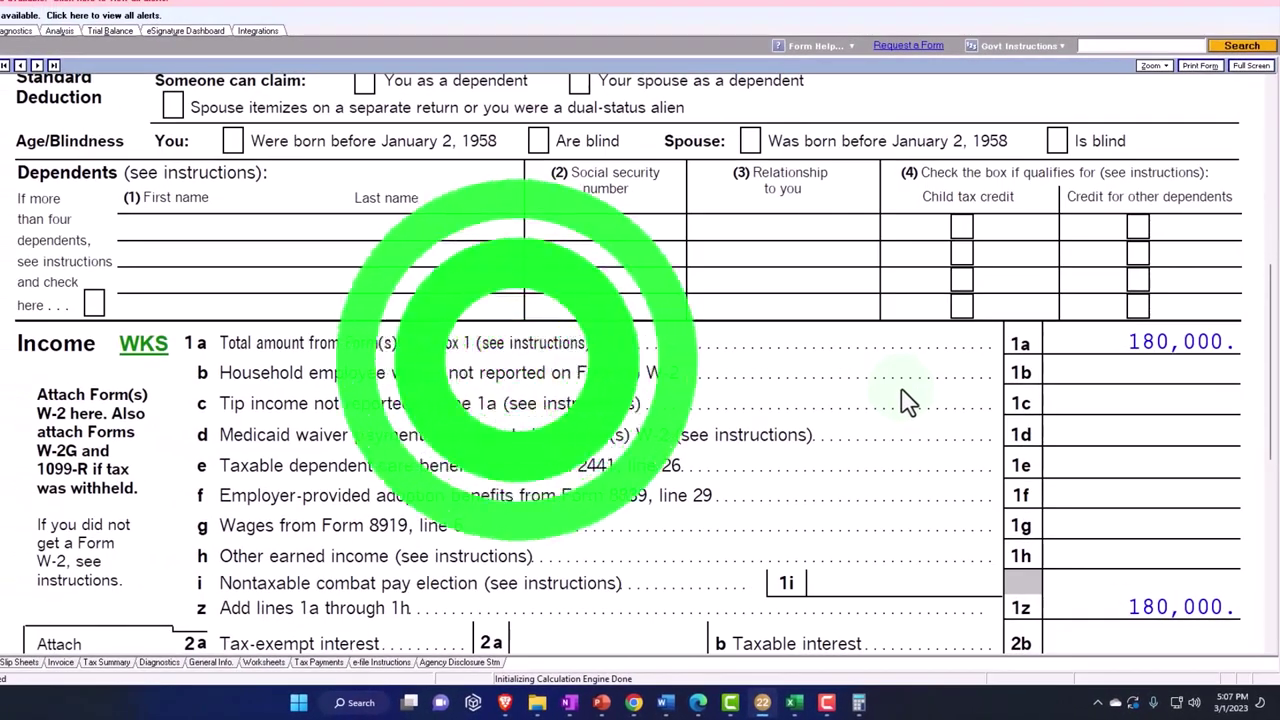
pyautogui.scroll(10, 908, 400)
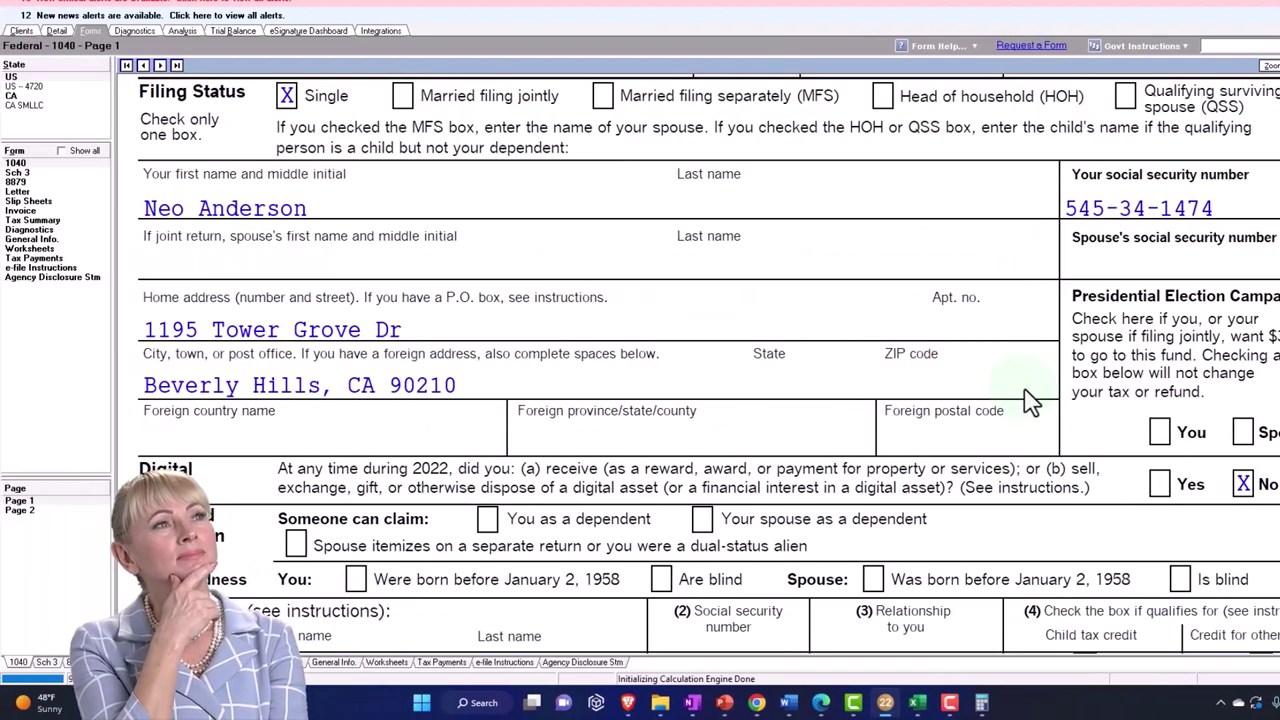
pyautogui.scroll(2, 1025, 400)
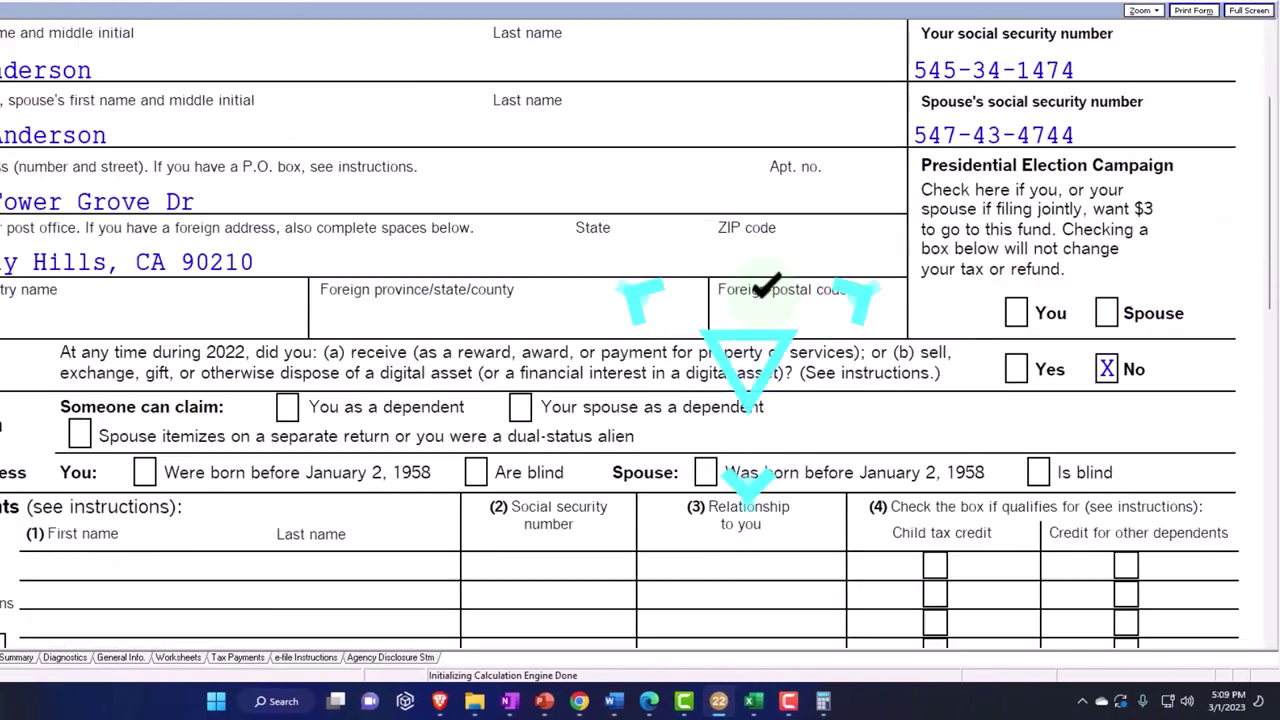
# Review the joint Form 1040, from W-2 wages and standard deduction on page 1 to tax, withholding and Schedule 3 payments on page 2.
pyautogui.scroll(-6, 760, 295)
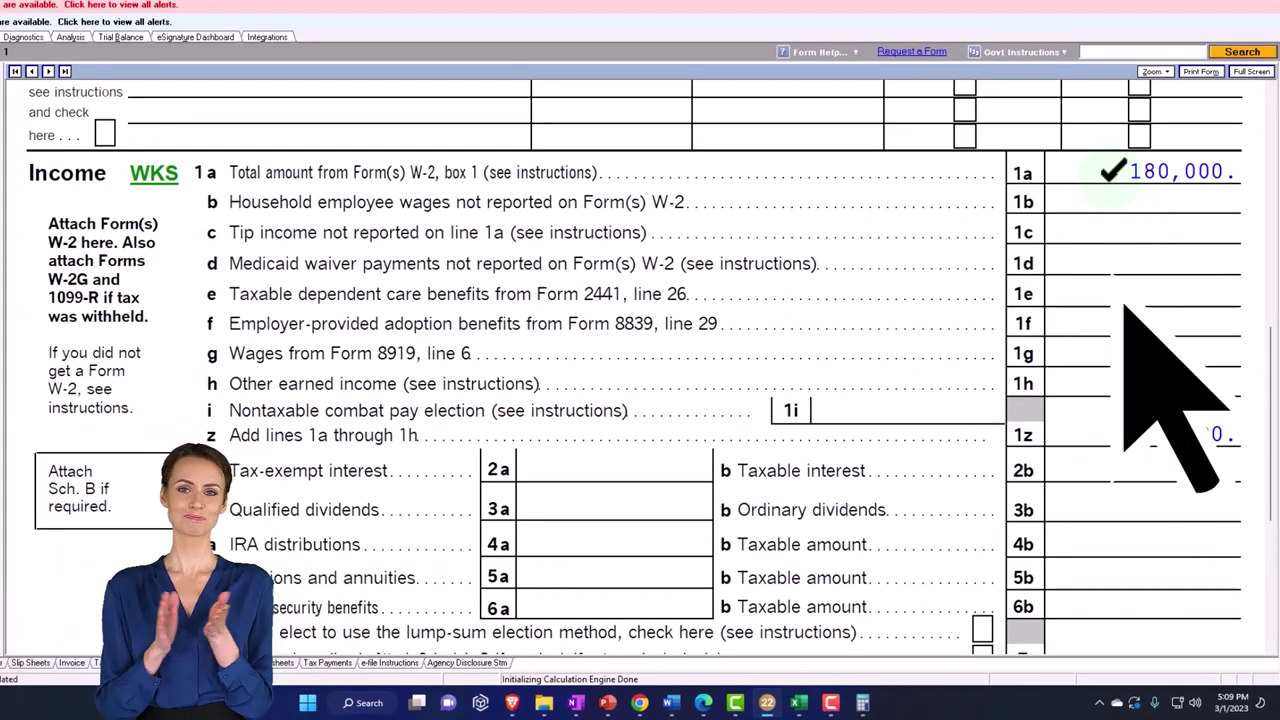
pyautogui.scroll(-5, 1113, 222)
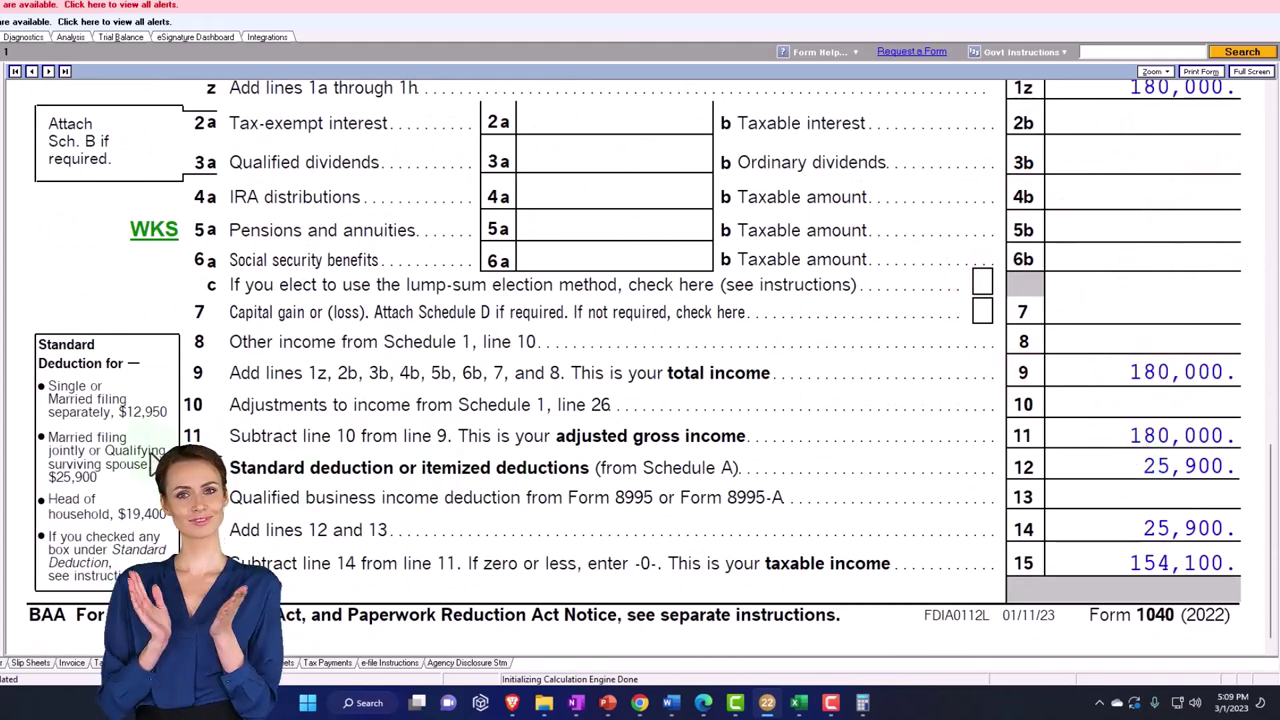
pyautogui.scroll(-3, 253, 480)
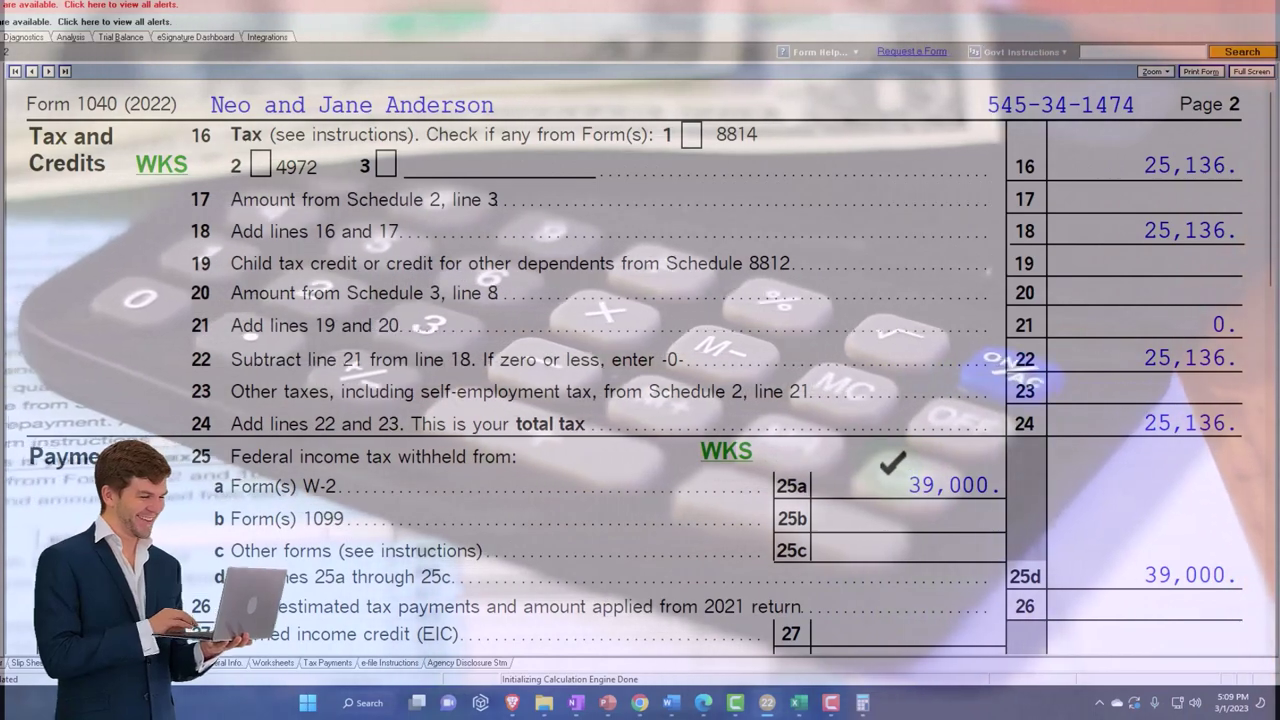
pyautogui.scroll(-5, 893, 483)
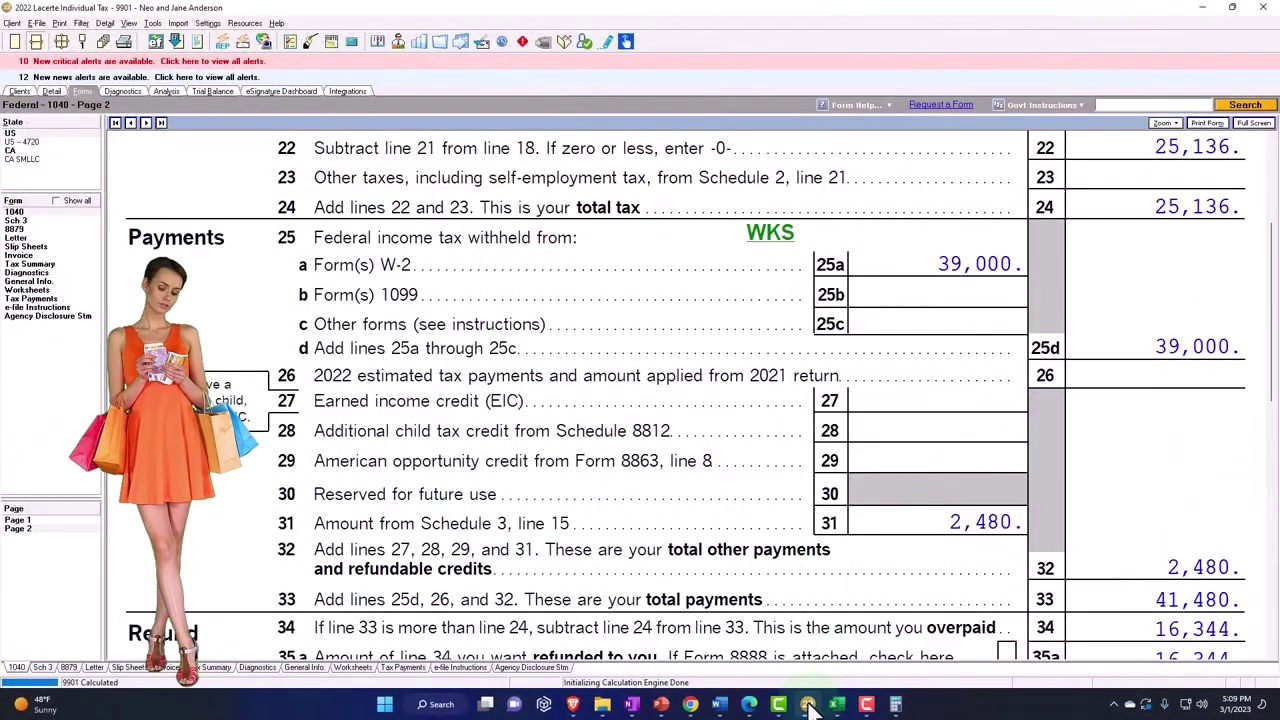
# Switch to the Excel W-2 practice sheet and compare the box 1 wages and social security amounts of the two W-2s.
pyautogui.click(810, 706)
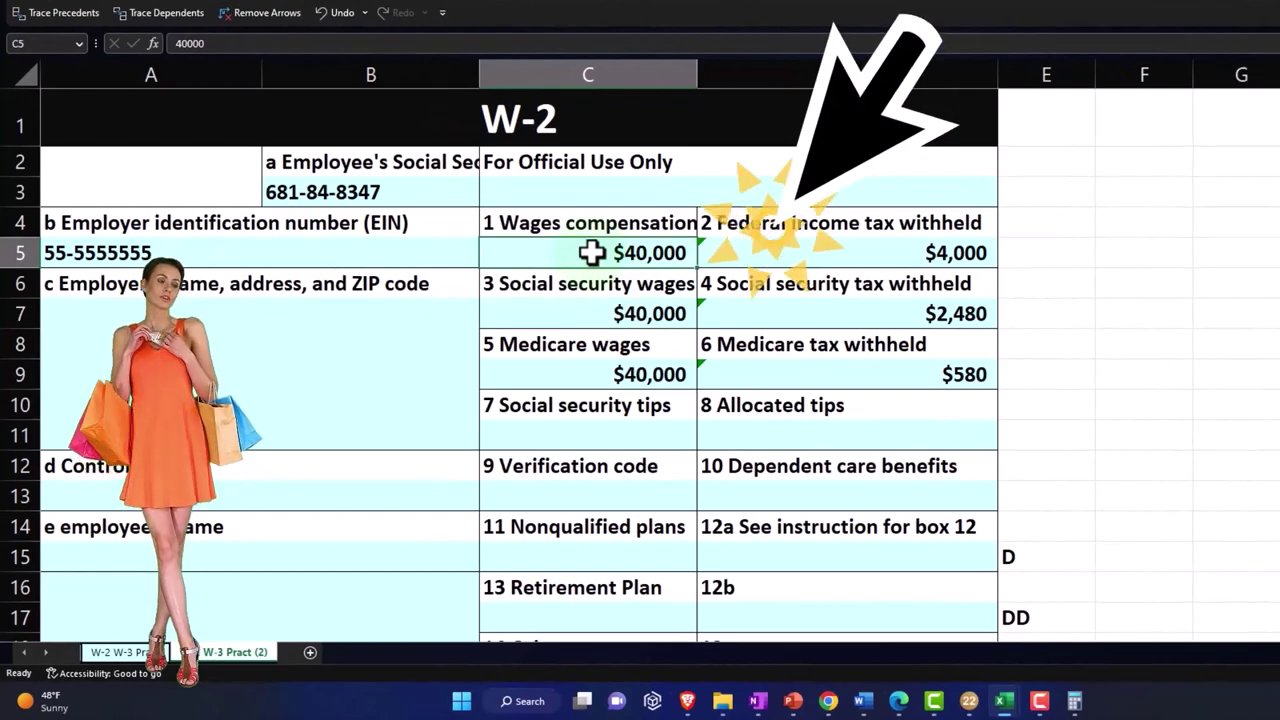
pyautogui.scroll(-14, 592, 253)
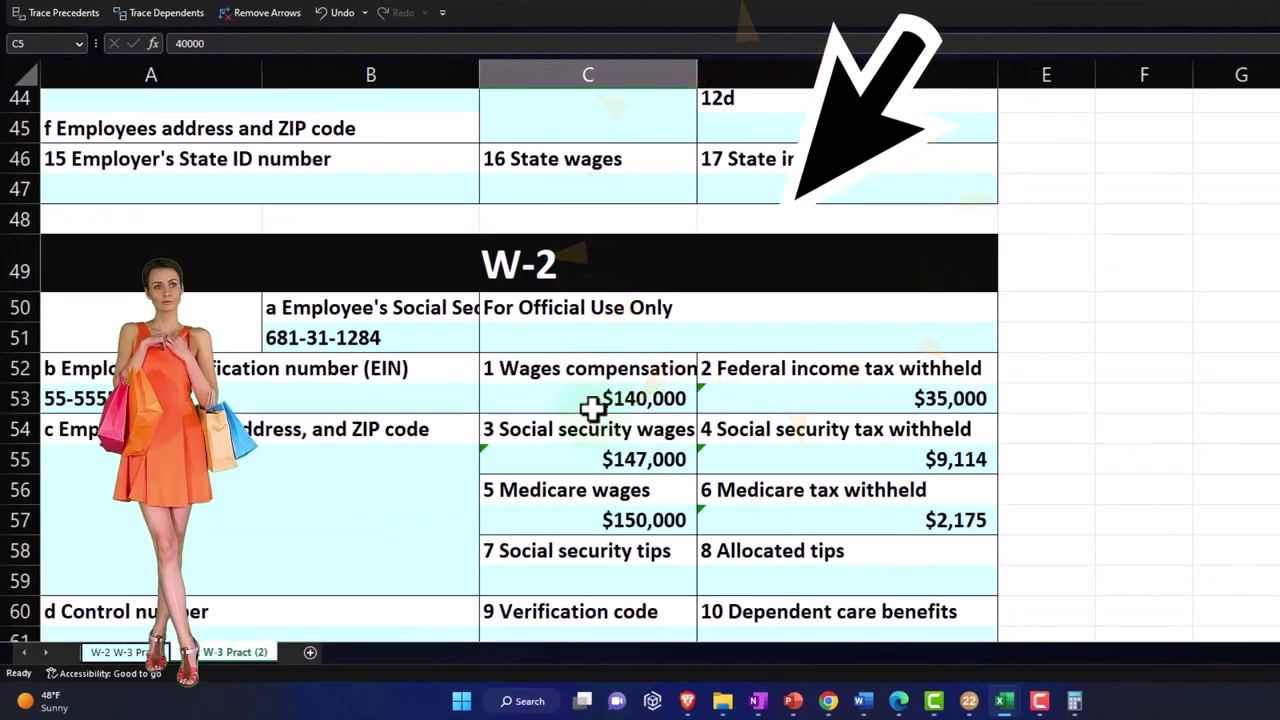
pyautogui.scroll(14, 592, 405)
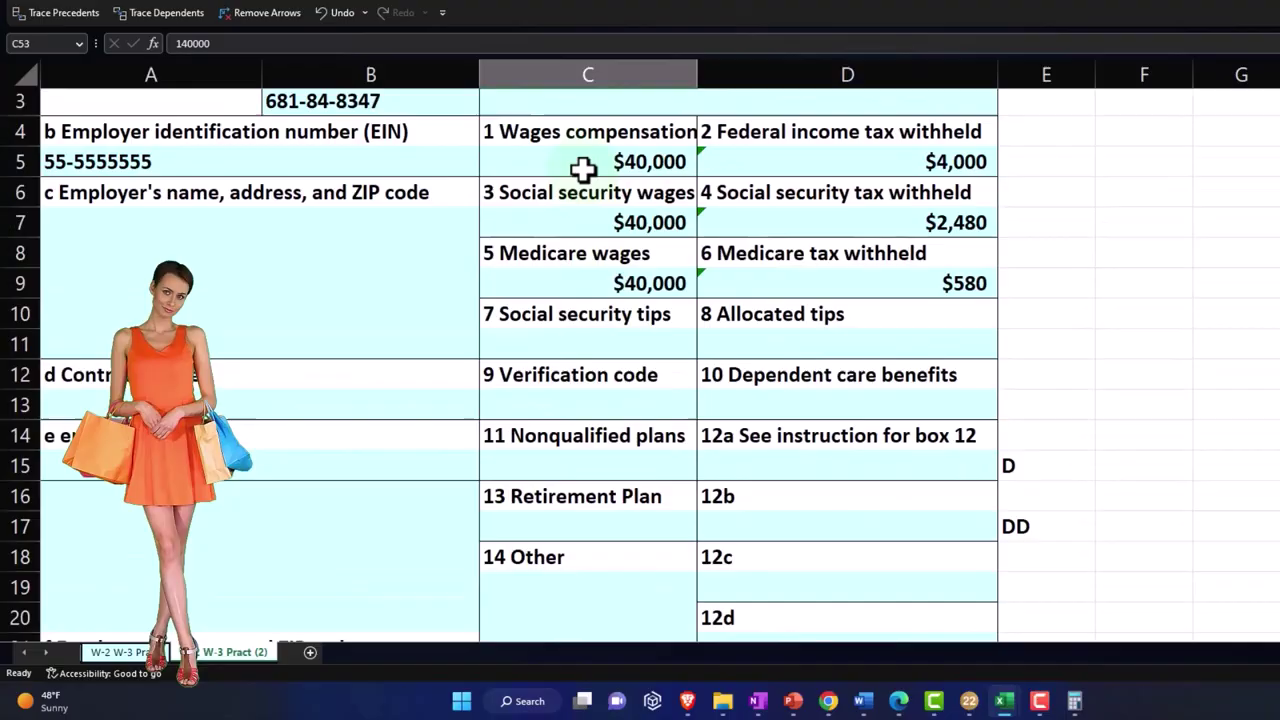